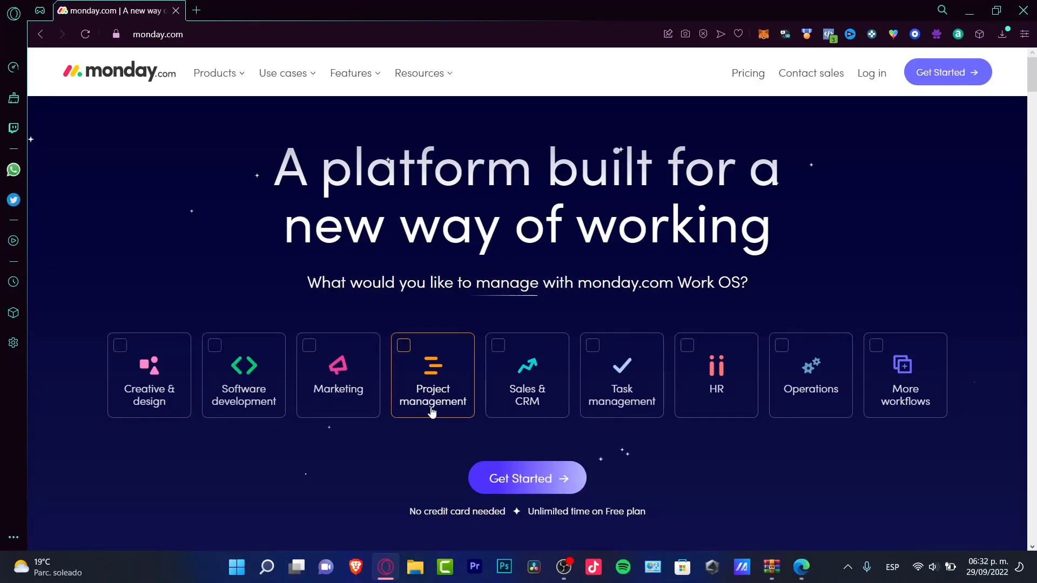
Step: Pick project management, sign up with a full name and password, and accept the terms
left_click(406, 354)
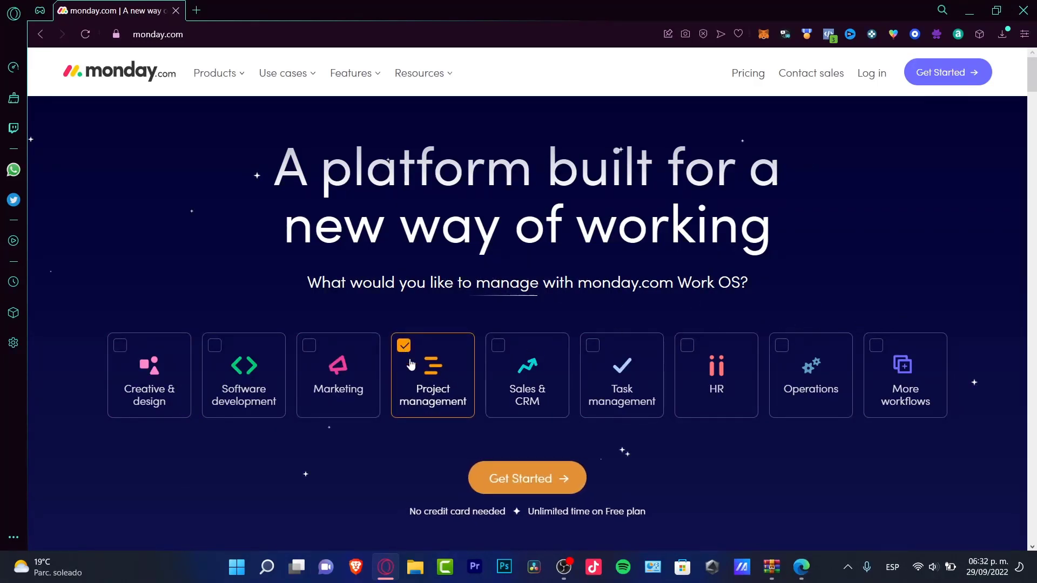
left_click(517, 475)
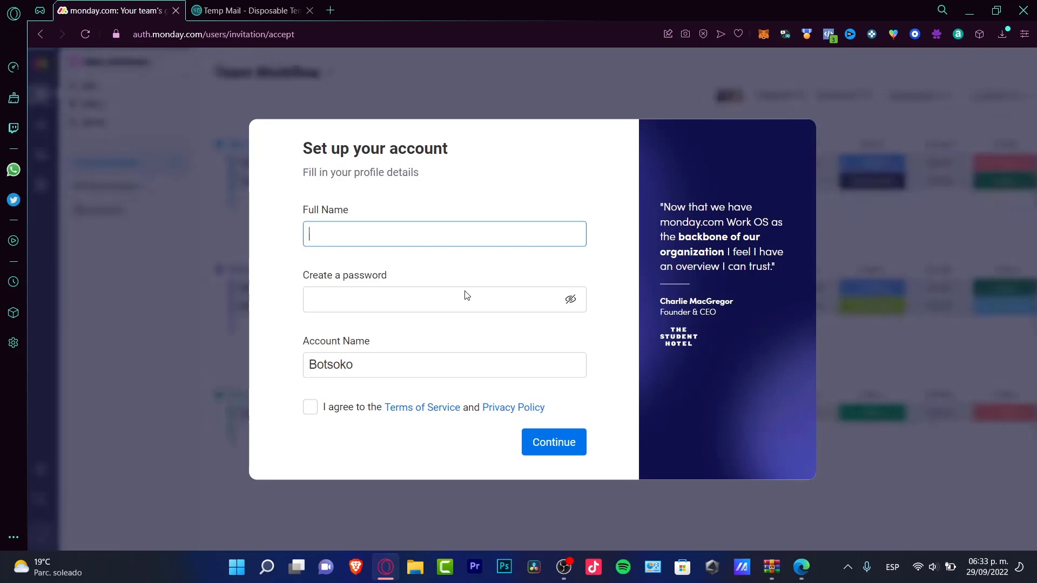
left_click(467, 295)
type("••••••••")
left_click(334, 408)
left_click(540, 440)
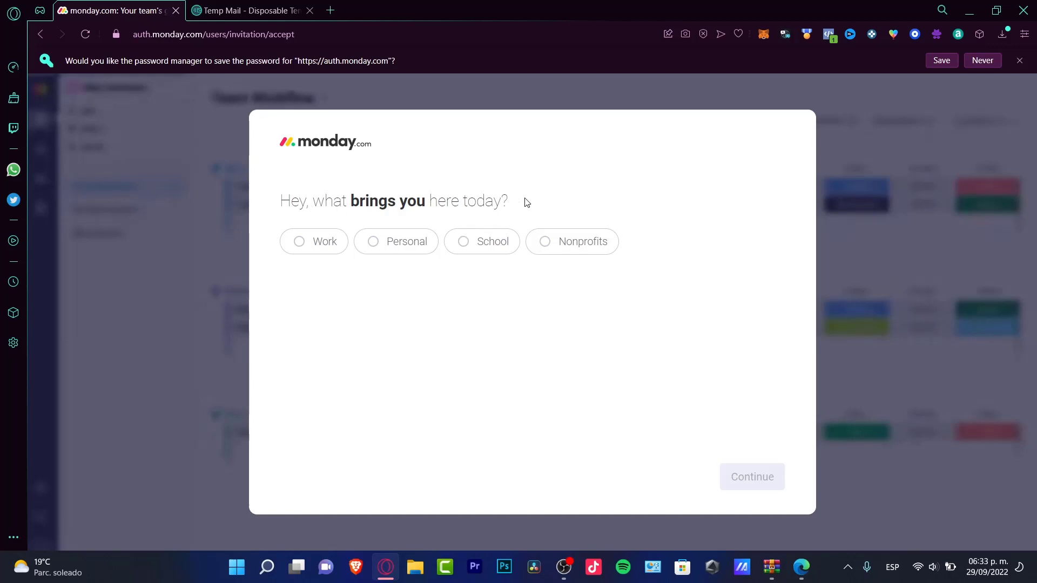
Step: Answer onboarding as work use, Freelancer role, Product Management to manage and Project Management focus
left_click(300, 241)
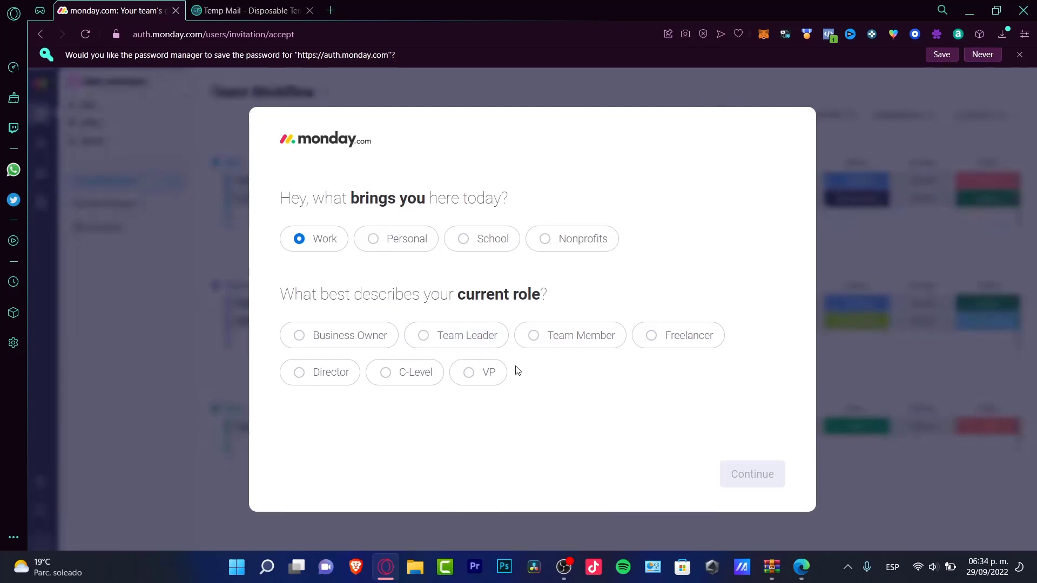
left_click(651, 333)
left_click(761, 469)
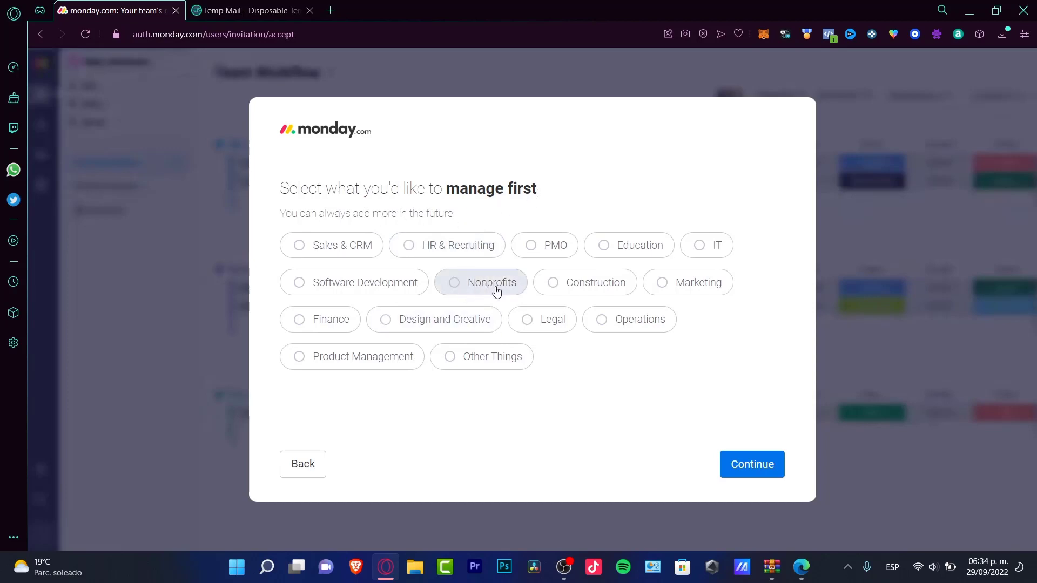
left_click(377, 359)
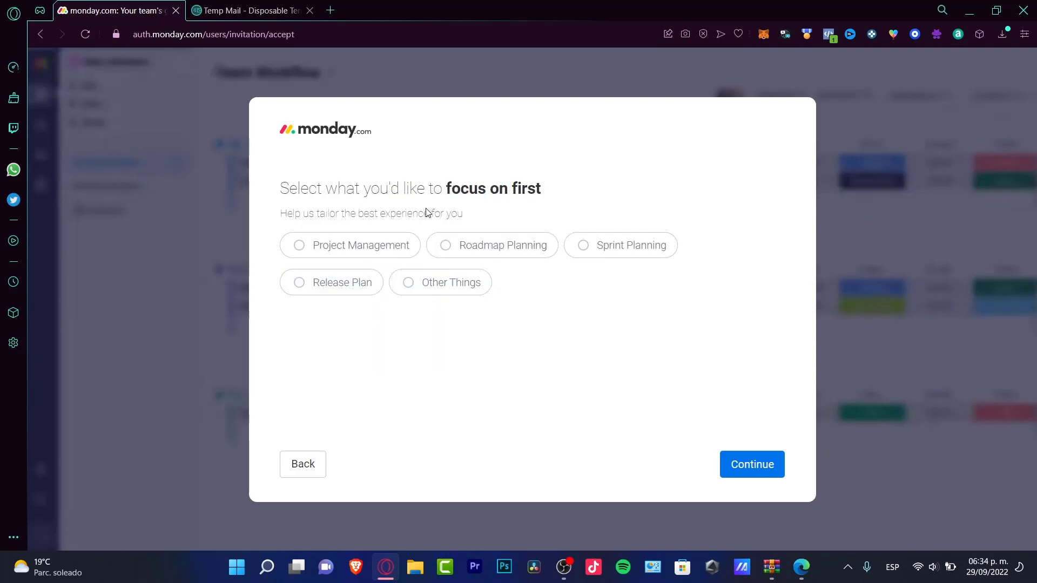
left_click(398, 249)
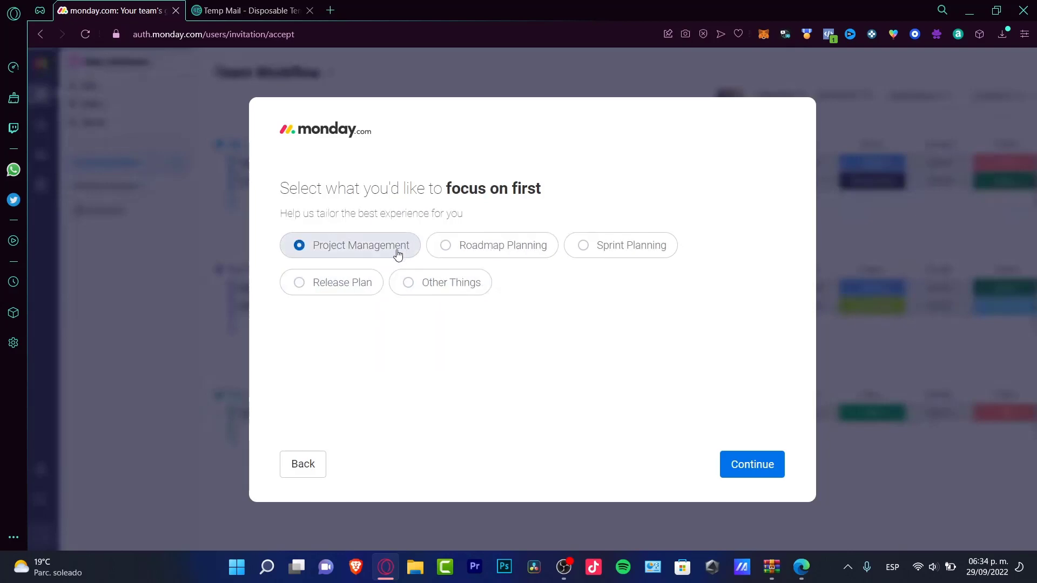
left_click(745, 463)
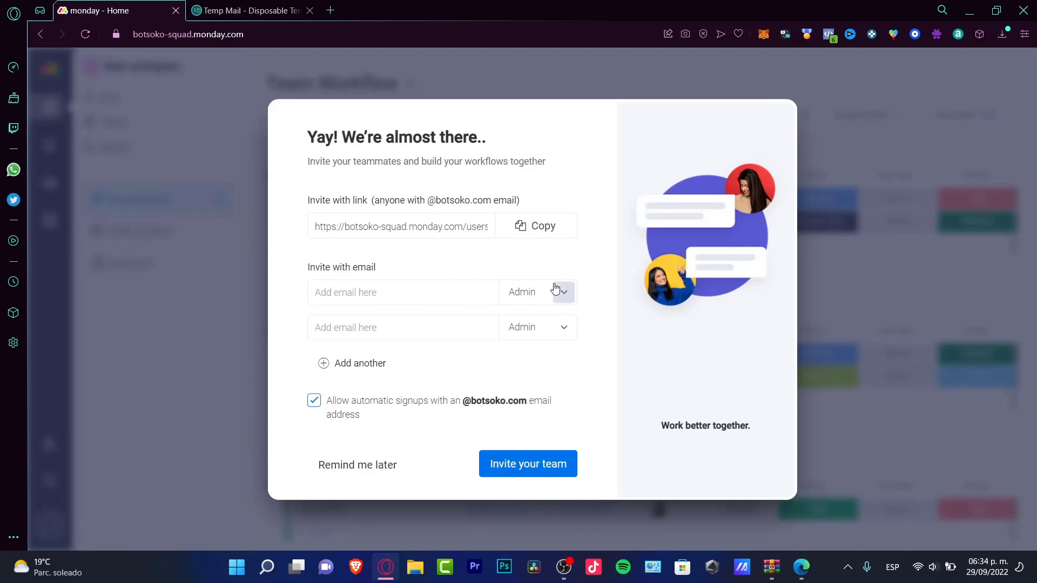
Step: Skip inviting teammates and name the new board 'Gig Project'
left_click(352, 467)
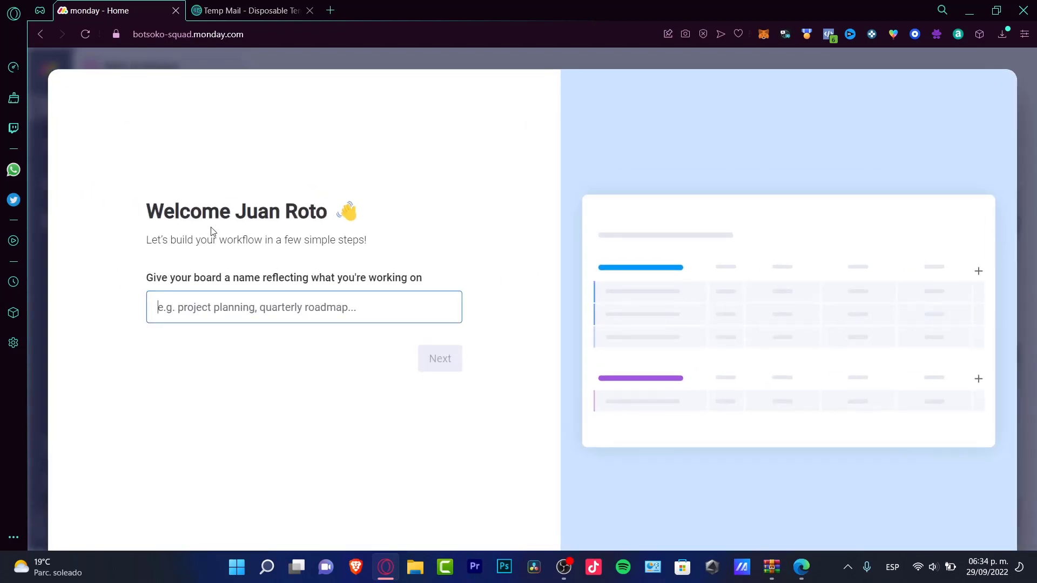
left_click_drag(188, 277, 427, 285)
left_click(372, 308)
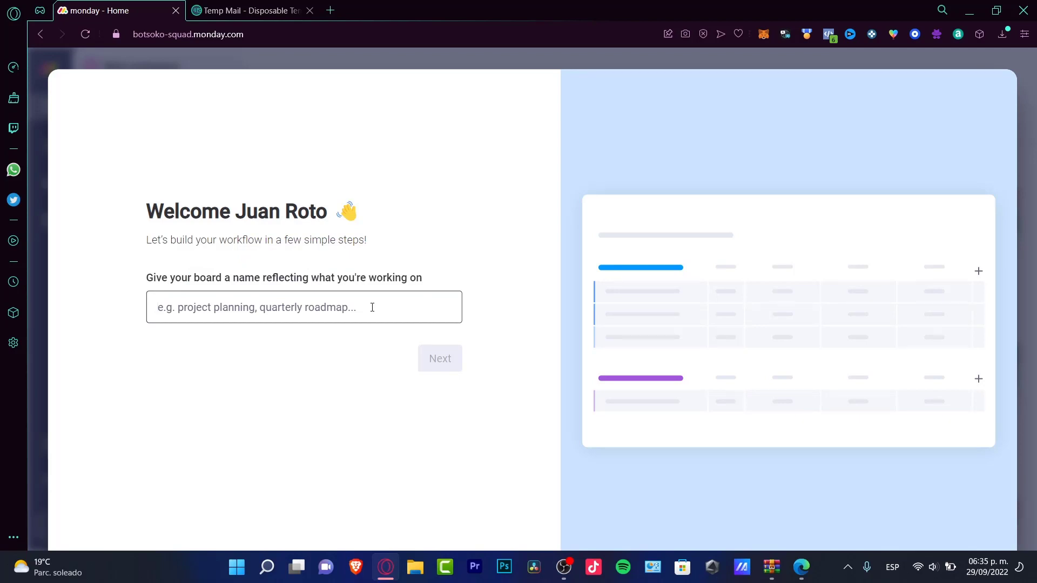
type("Gig Project")
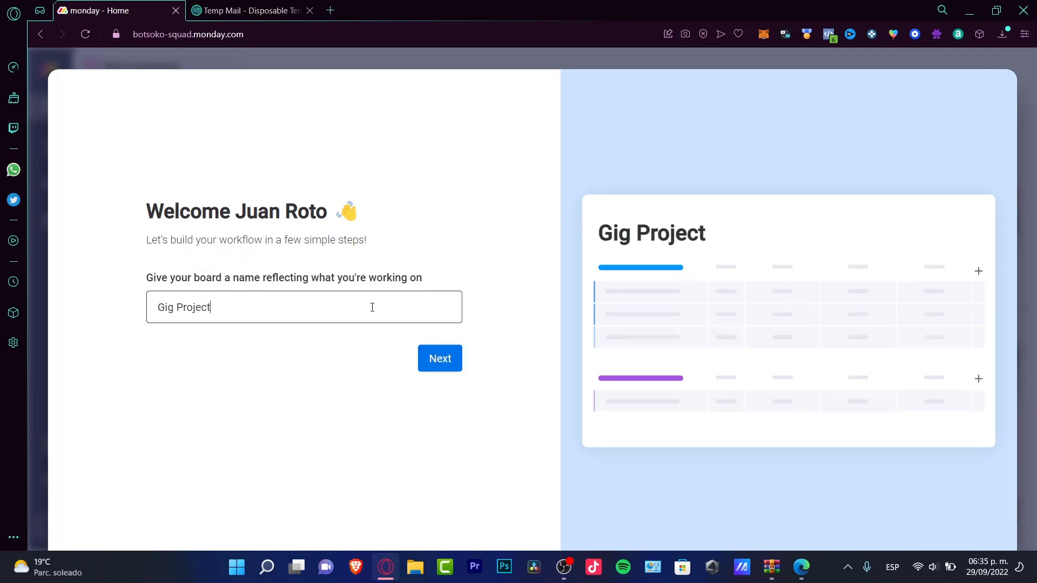
left_click(441, 365)
Step: Make the board manage projects, keep the October/November groups, and add items Task 1 and Task 2
left_click_drag(344, 193, 410, 218)
left_click(410, 224)
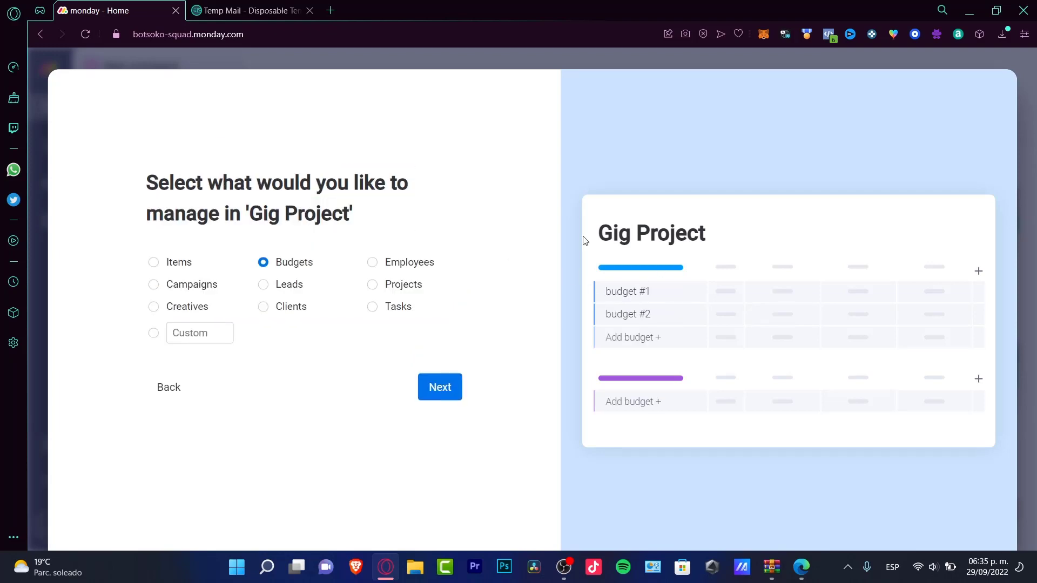
left_click(424, 286)
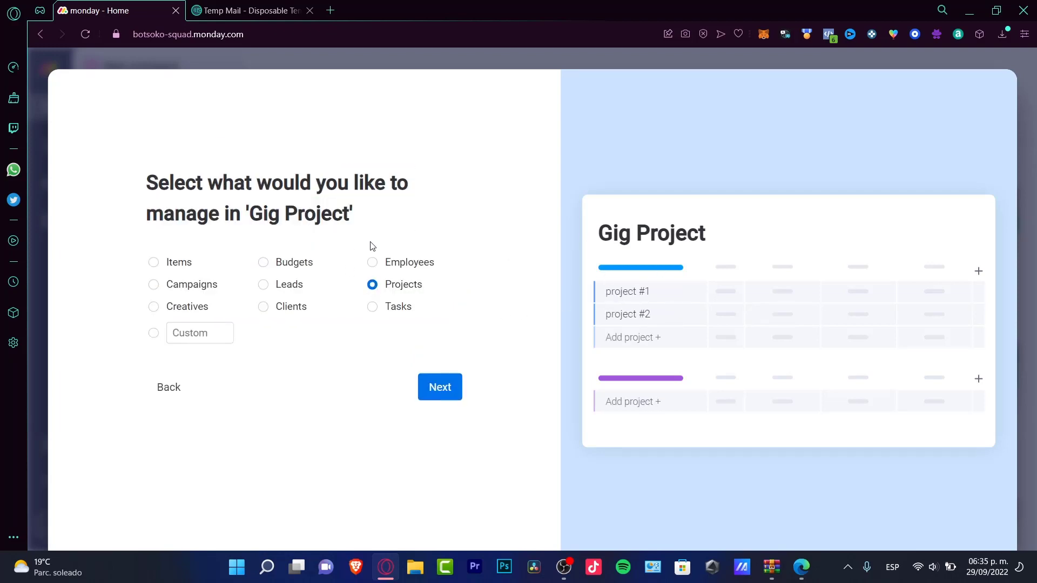
left_click(459, 391)
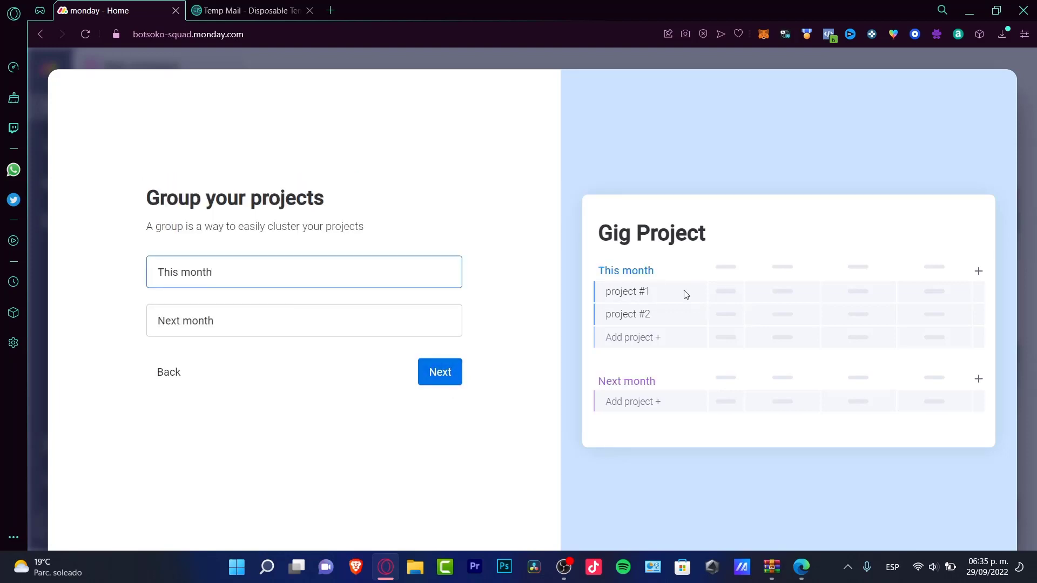
key("Return")
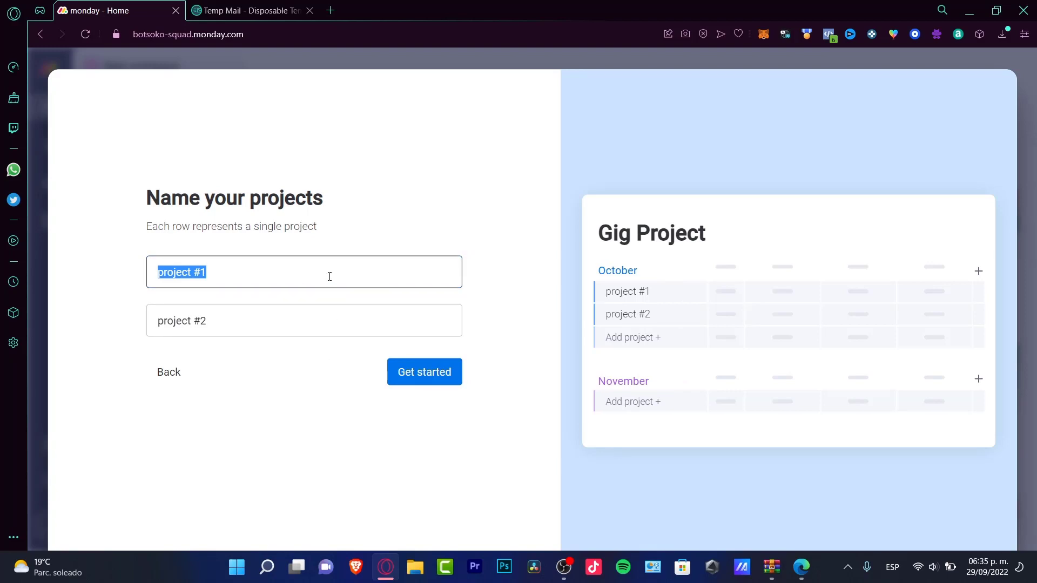
type("Task 1")
key("Tab")
type("Task 2")
left_click(451, 371)
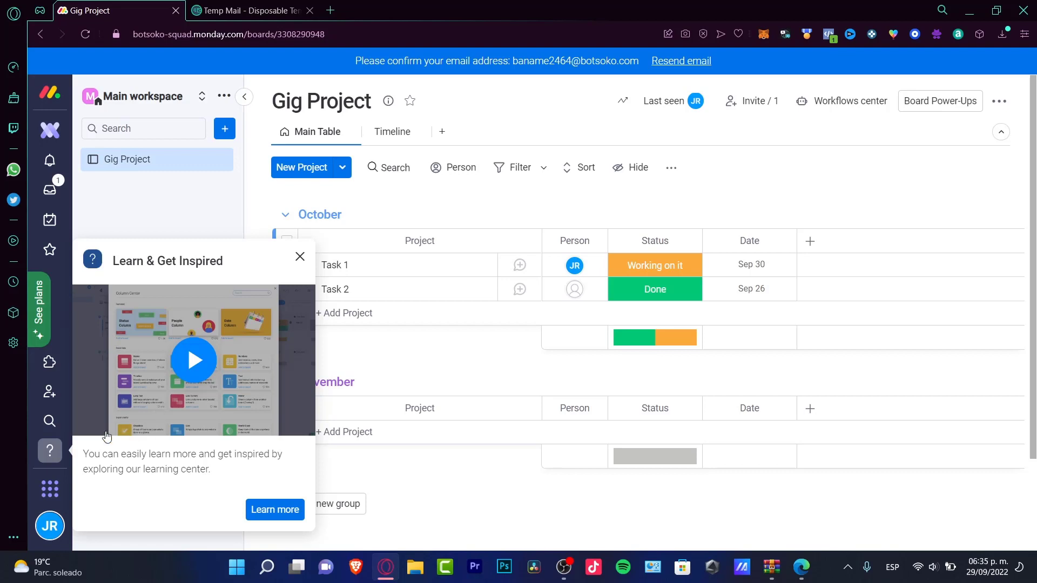
Step: Close the Learn & Get Inspired panel and show the add-to-workspace options
left_click(300, 257)
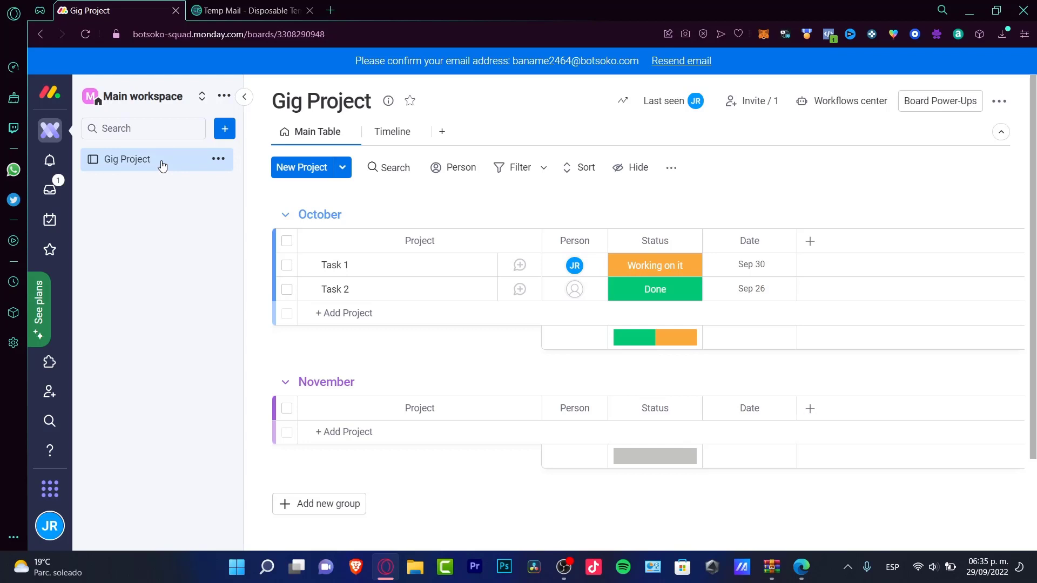
left_click(225, 130)
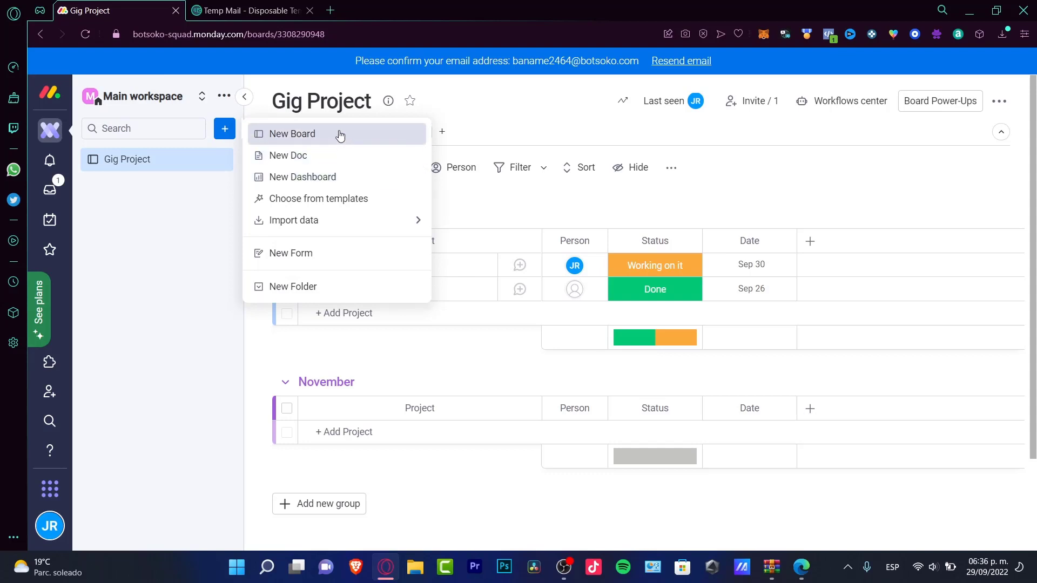
Step: Use the Social media planner template from Content Production templates to create the planner boards
left_click(372, 204)
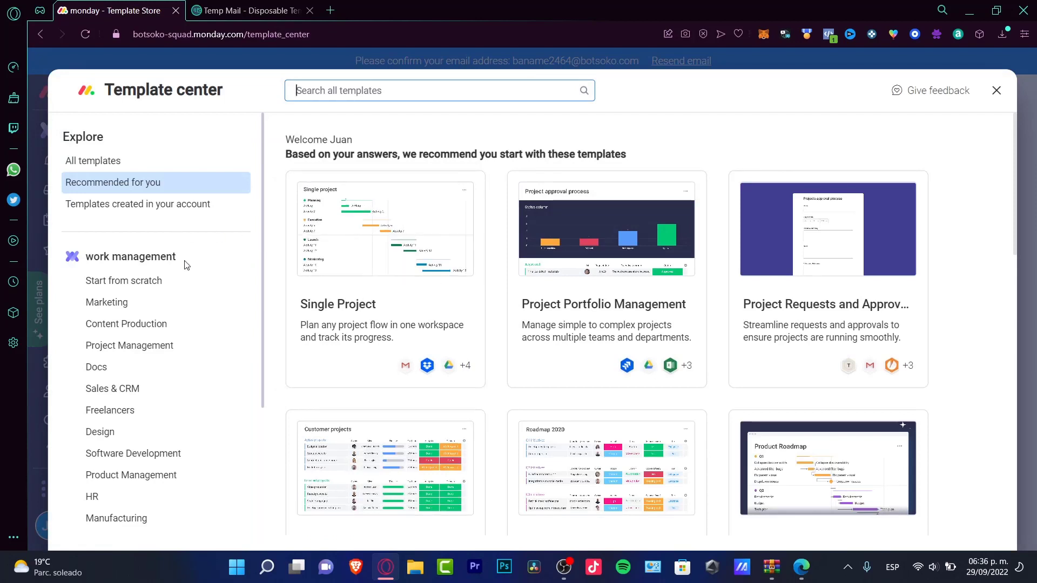
left_click(144, 327)
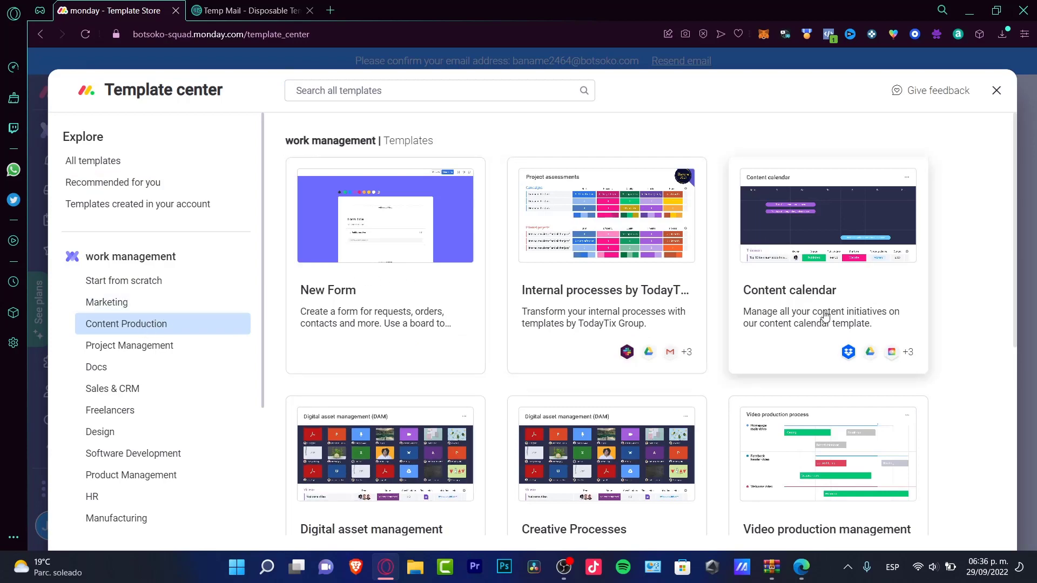
scroll(869, 239, "down", 3)
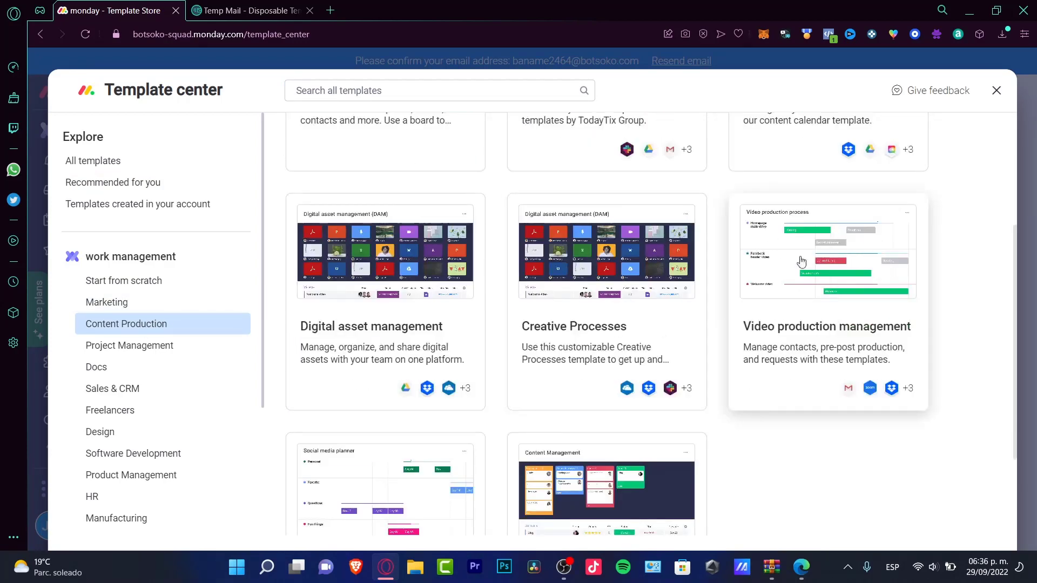
scroll(458, 384, "down", 2)
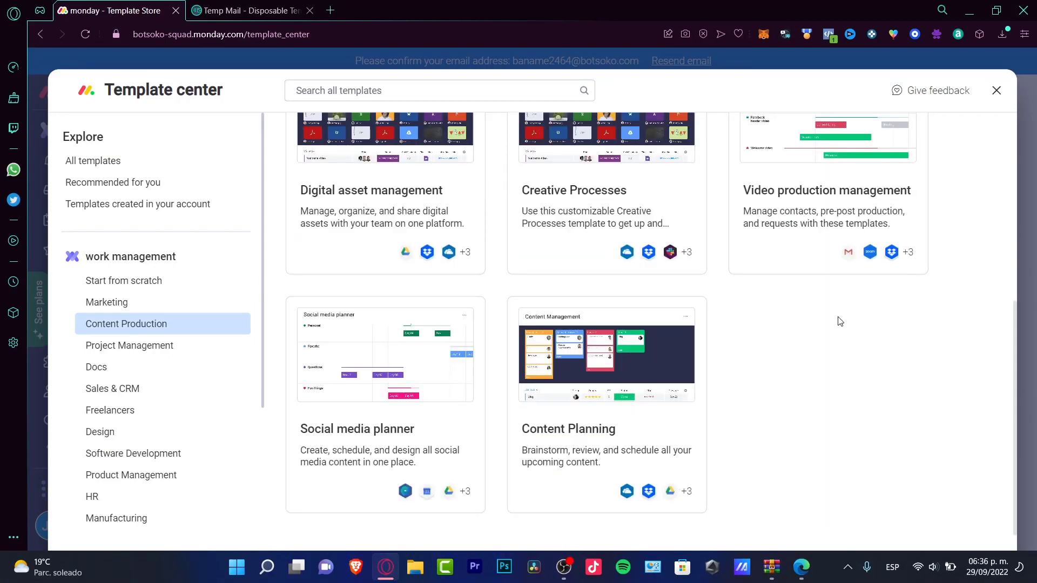
left_click(426, 382)
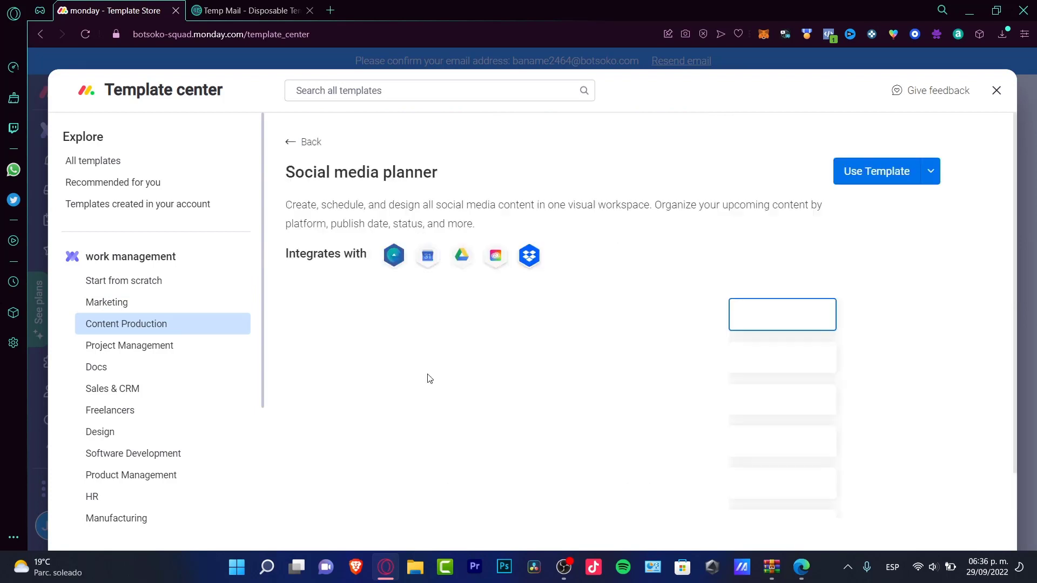
left_click(861, 179)
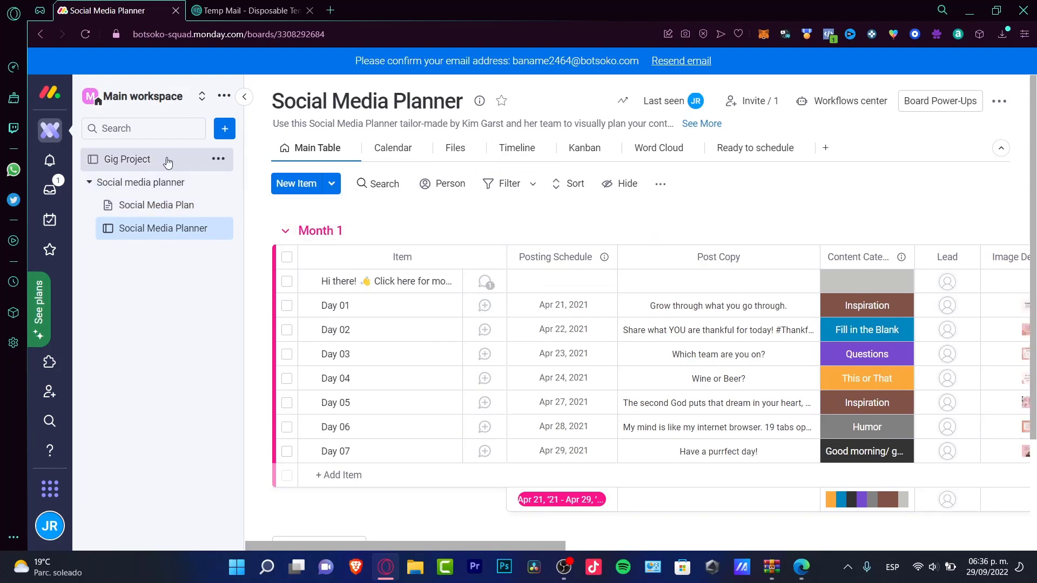
left_click(140, 183)
left_click(89, 183)
left_click(156, 206)
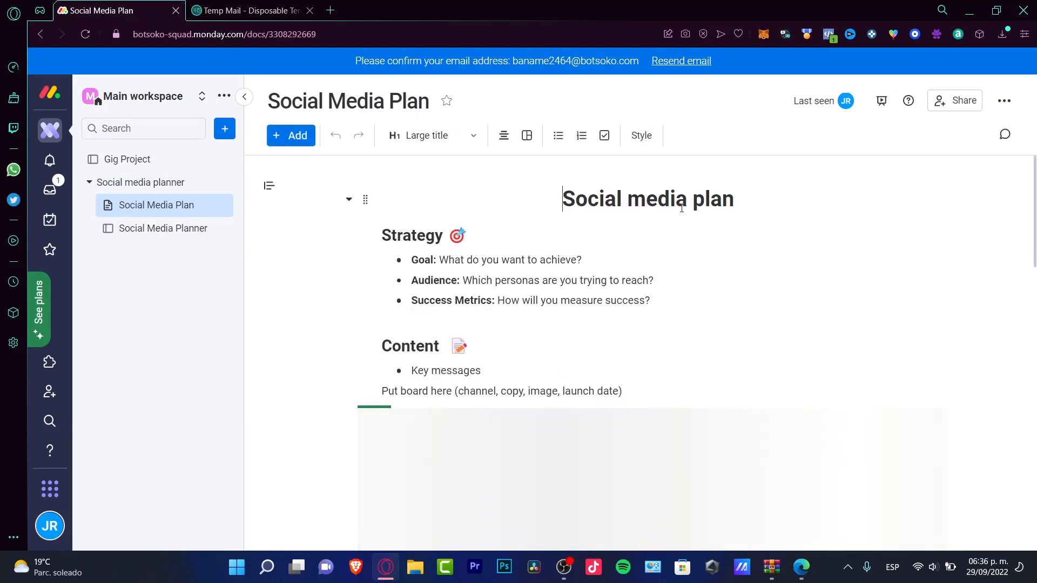
left_click_drag(738, 205, 695, 204)
type("Youtube ")
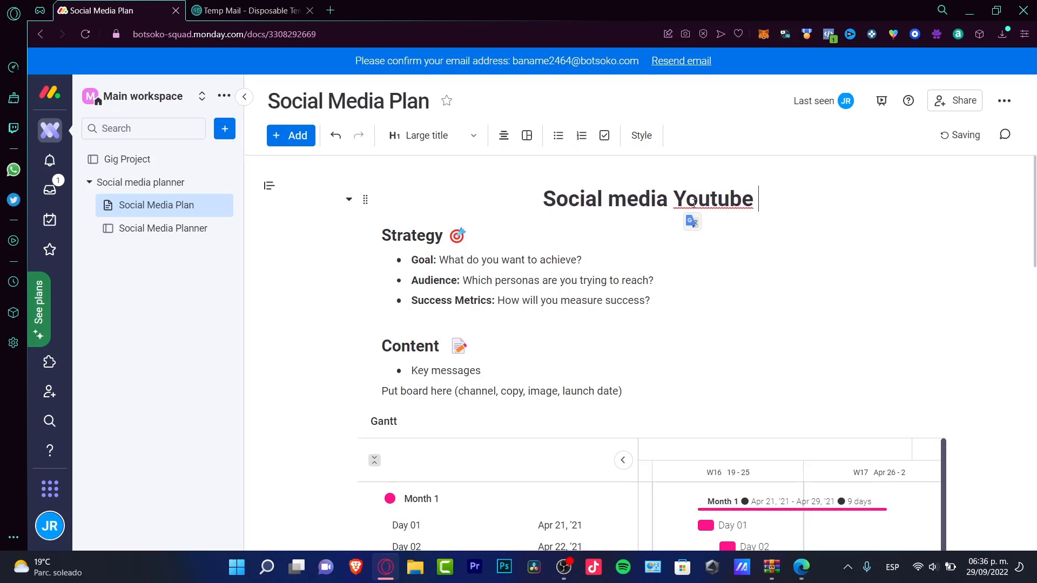
type("Channel 1")
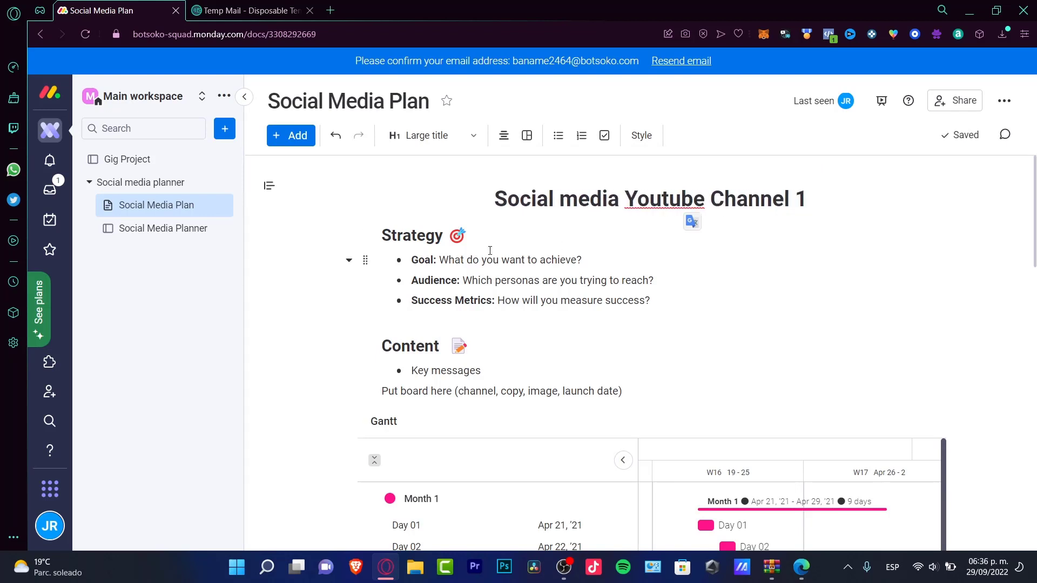
left_click(594, 255)
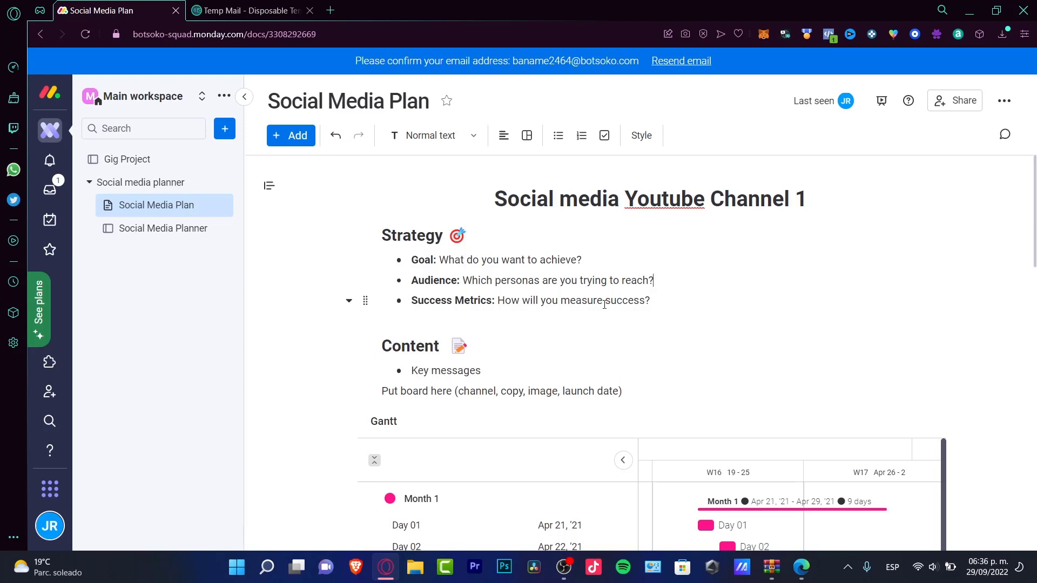
left_click_drag(603, 304, 611, 304)
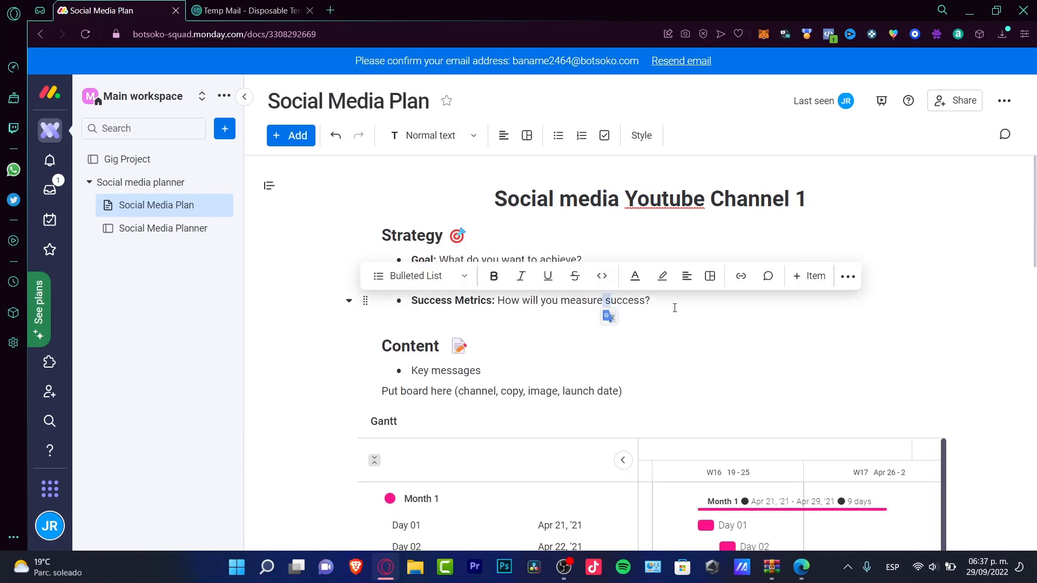
scroll(540, 205, "down", 4)
scroll(534, 237, "up", 4)
left_click(517, 372)
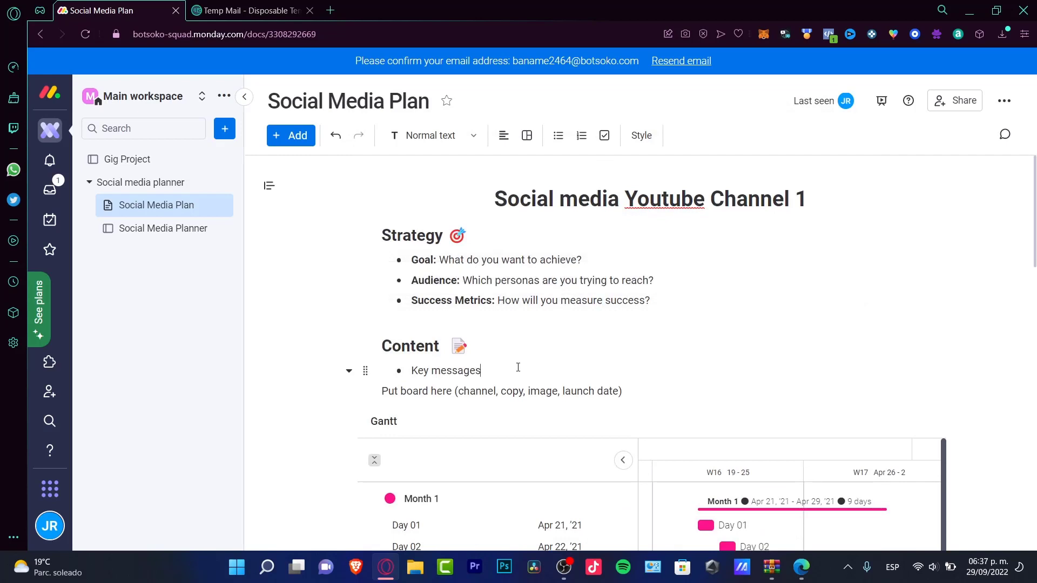
scroll(517, 367, "down", 8)
left_click_drag(483, 322, 386, 328)
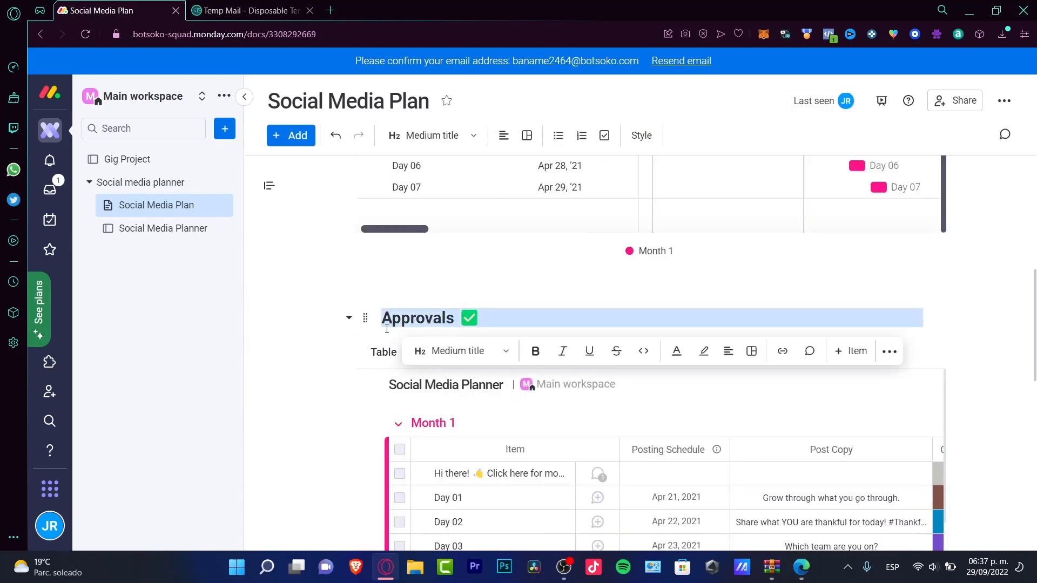
scroll(525, 322, "down", 7)
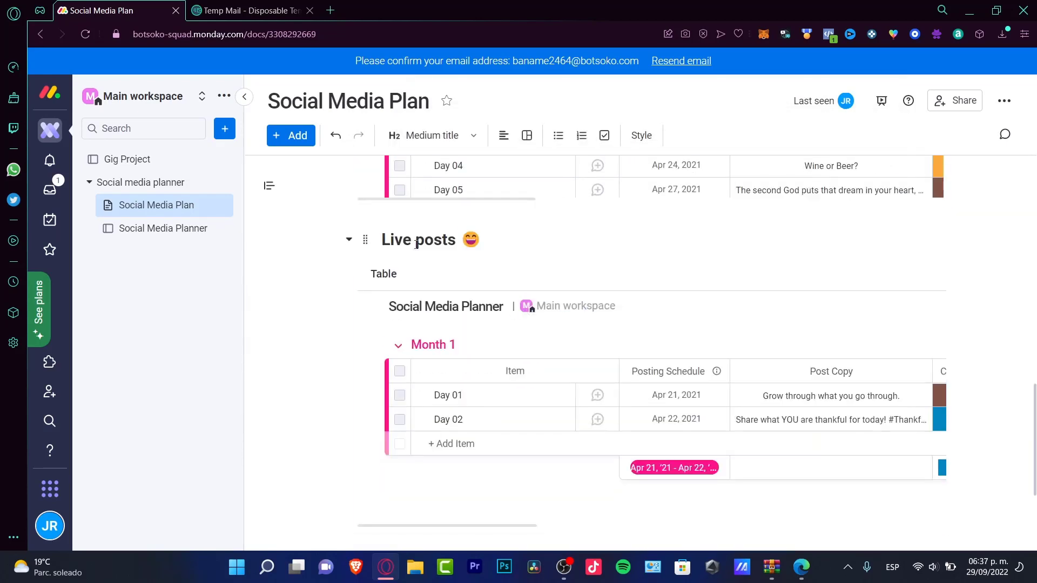
Step: Rename the Social Media Planner's Month 1 group to 'October 1'
left_click(147, 233)
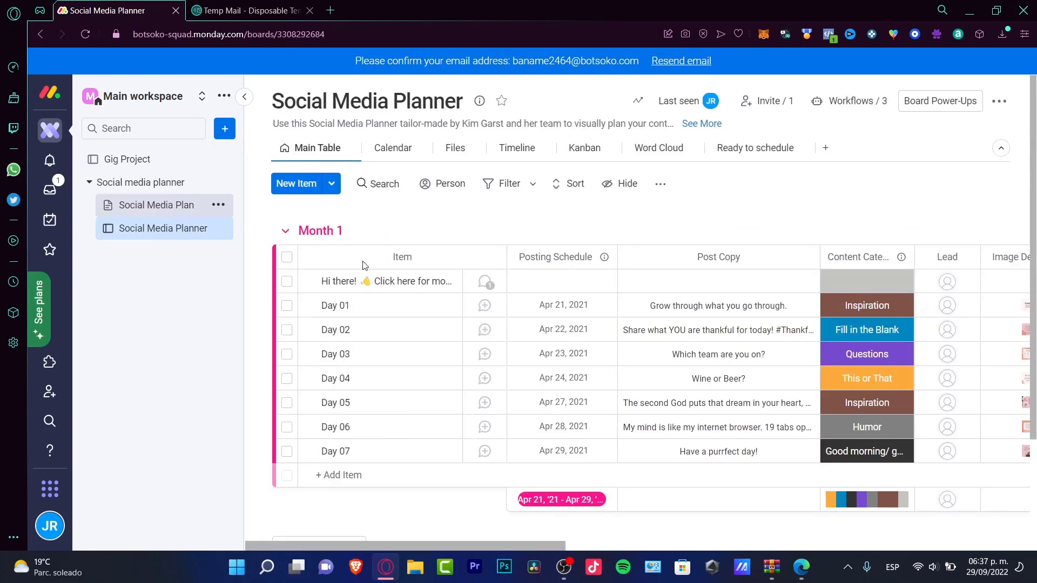
left_click(167, 204)
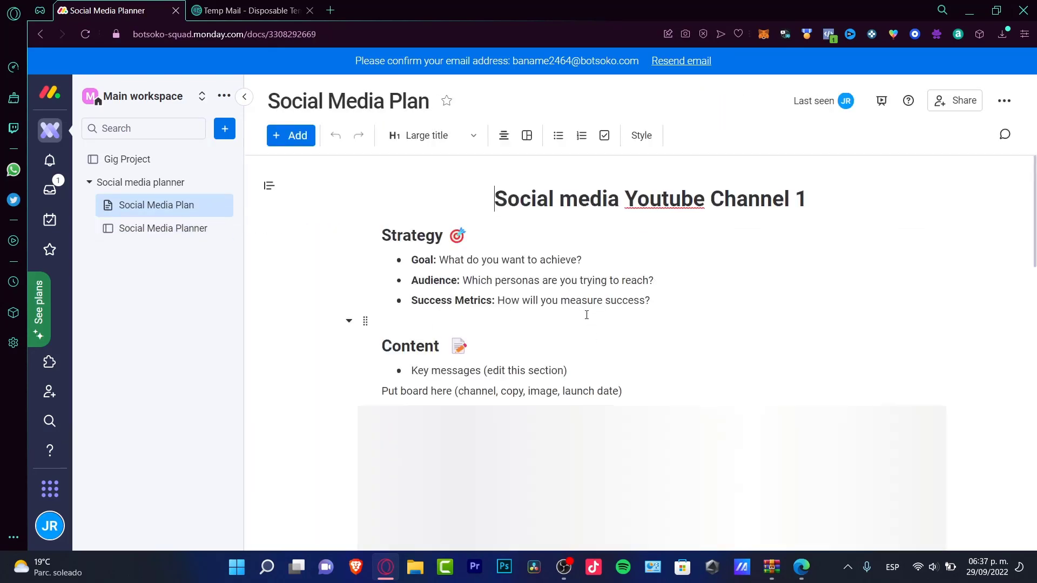
scroll(539, 270, "down", 5)
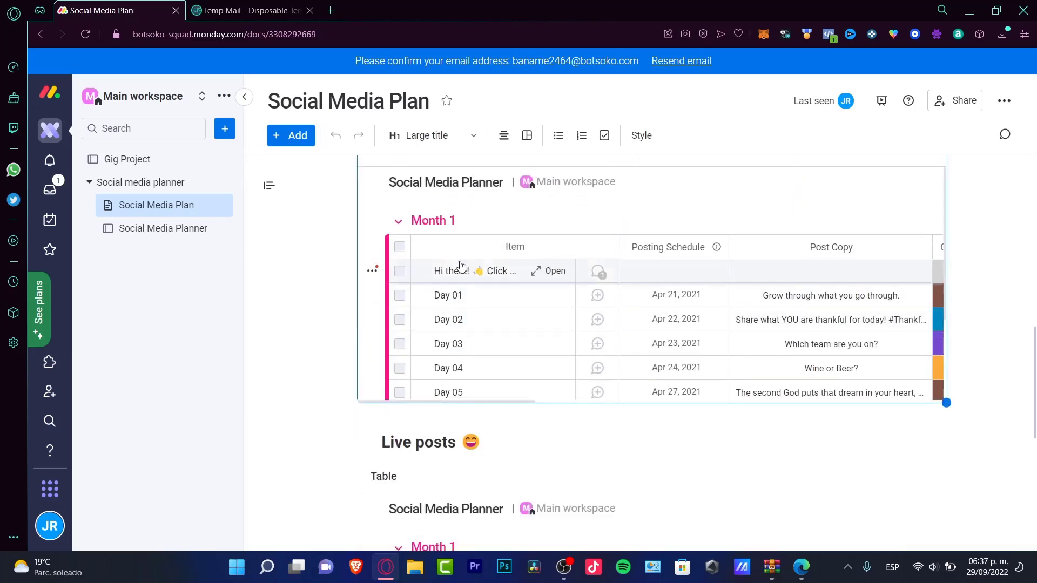
left_click(190, 233)
left_click(338, 231)
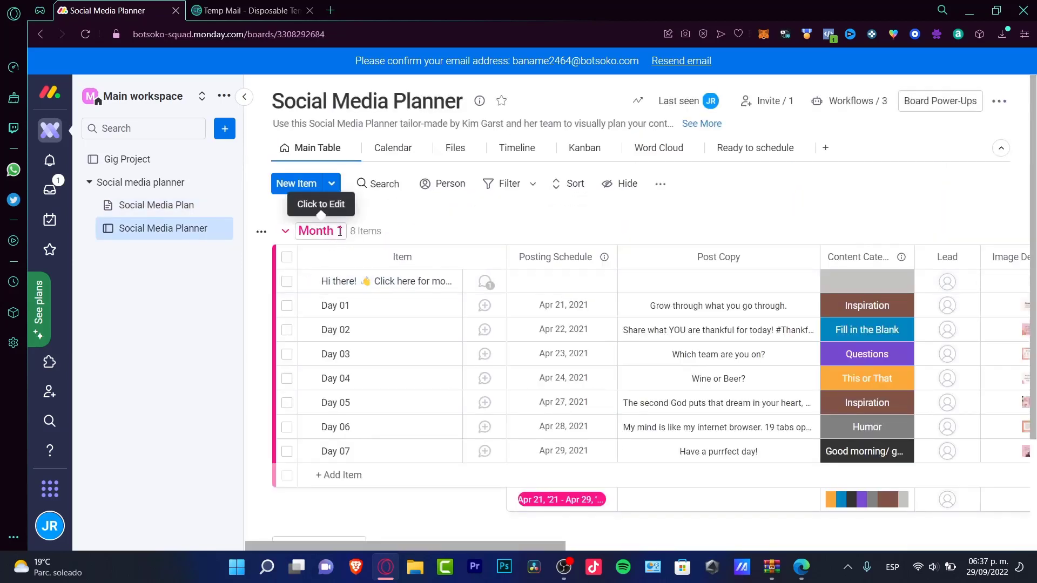
type("October")
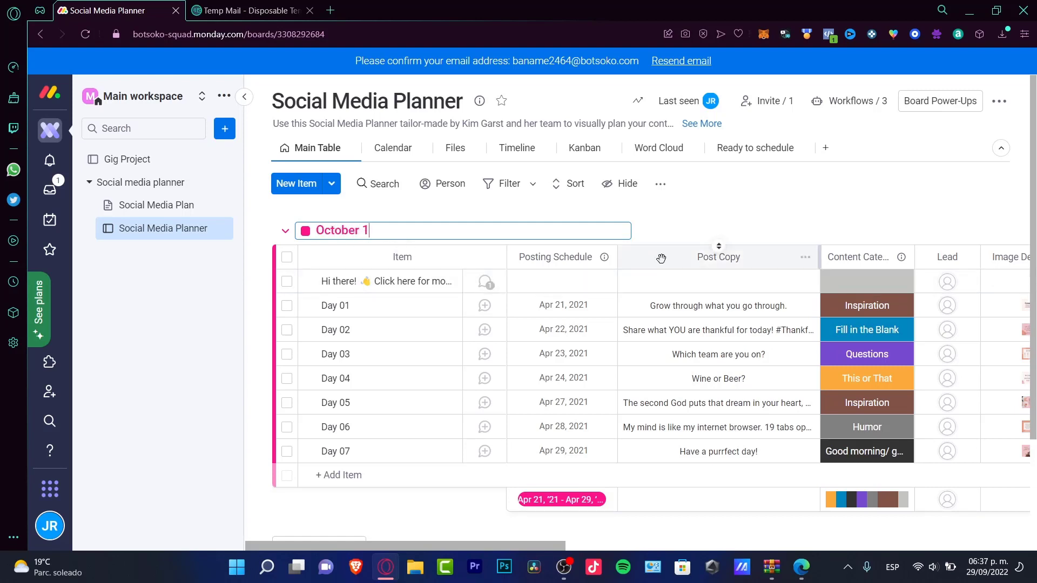
key("Return")
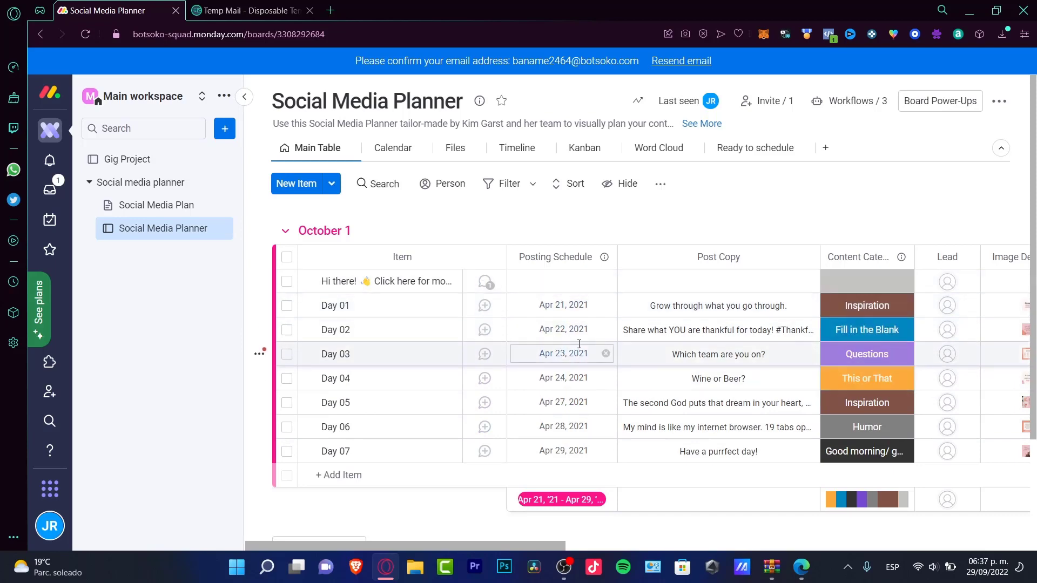
Step: Set Day 03's posting date to May 15, 2021
left_click(557, 354)
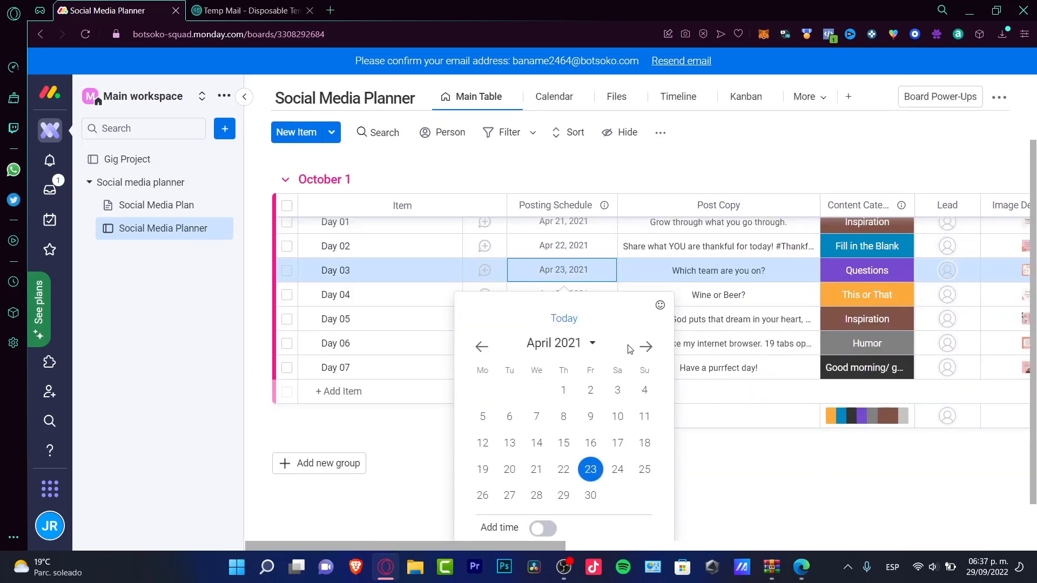
left_click(646, 346)
left_click(626, 444)
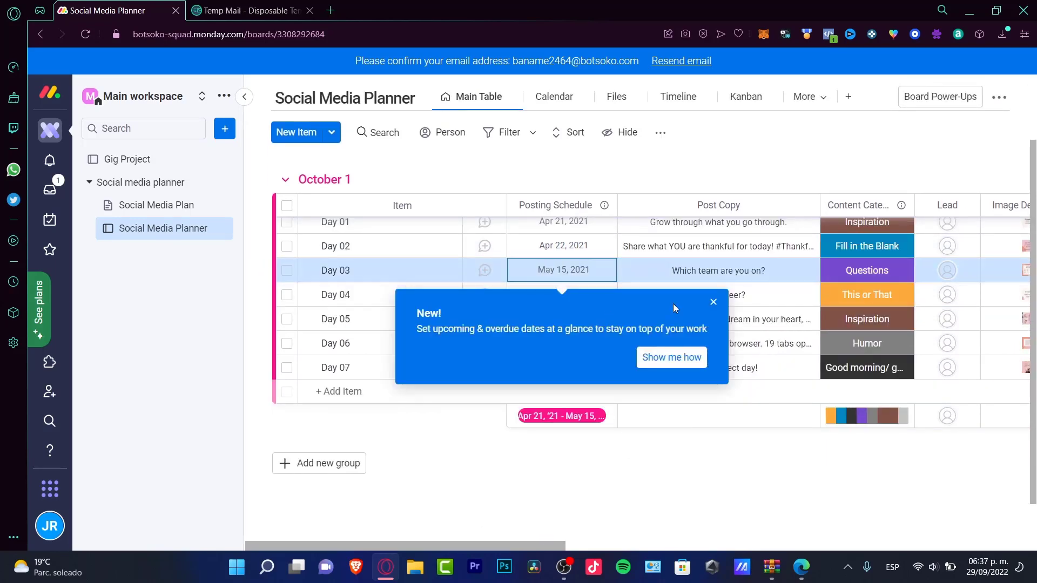
Step: Rename the Post Copy column to 'Title', then bring up the first item's Lead picker
left_click(707, 302)
scroll(677, 242, "down", 1)
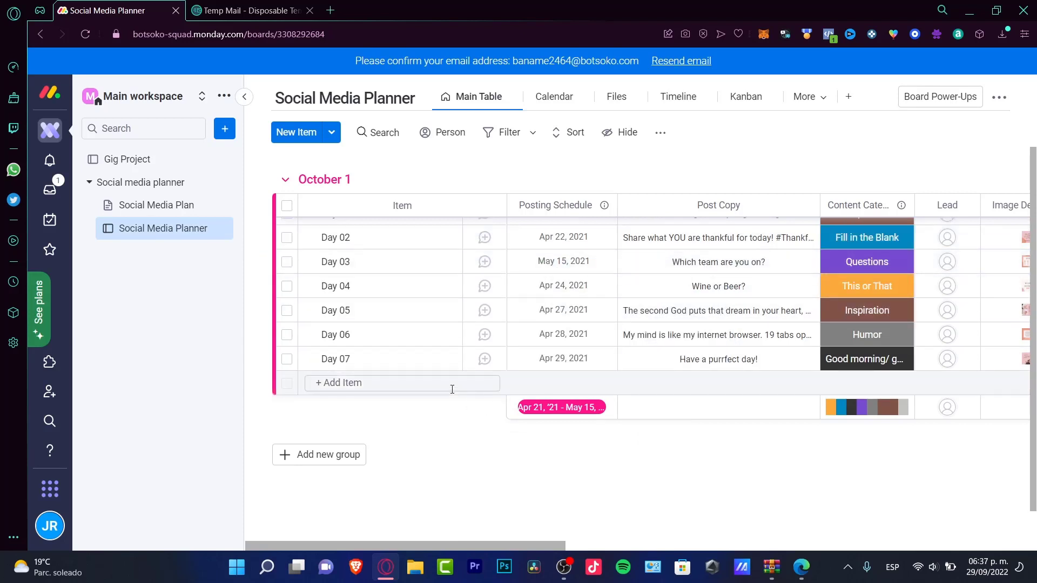
left_click(728, 210)
key("ctrl+shift+Left")
key("ctrl+shift+Left")
type("Ti")
key("Return")
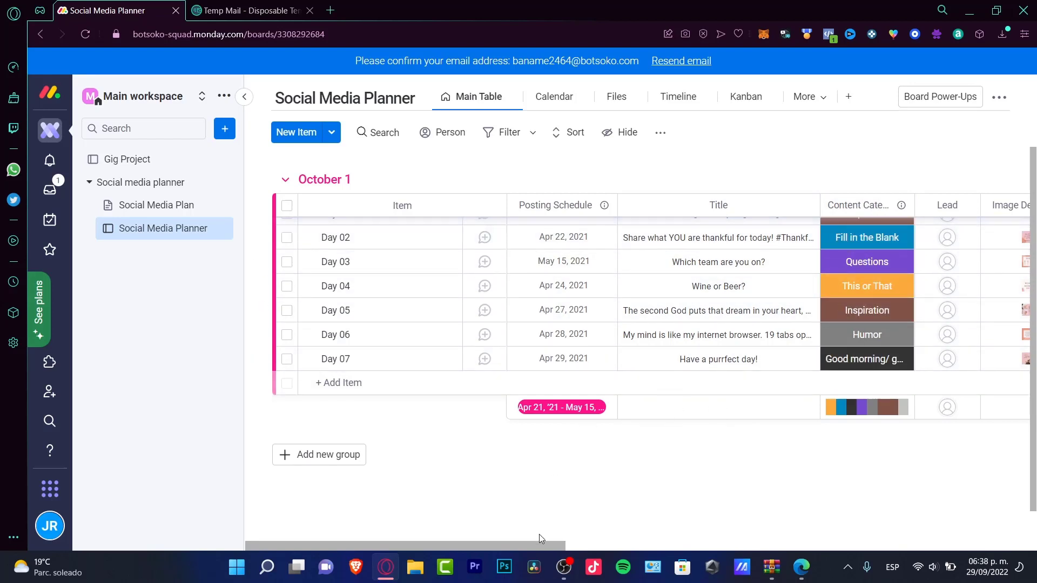
left_click_drag(539, 544, 682, 552)
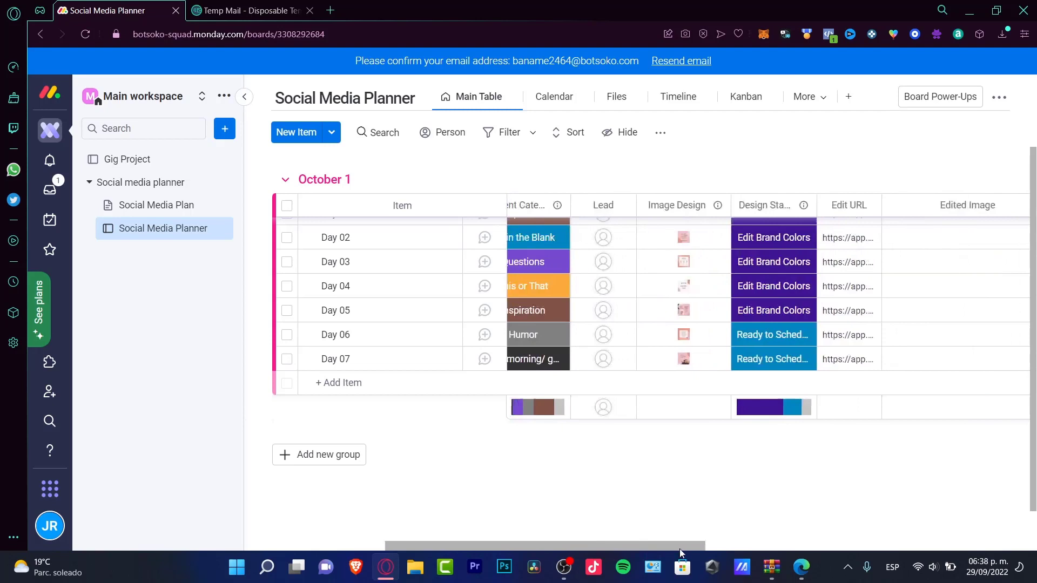
left_click(619, 324)
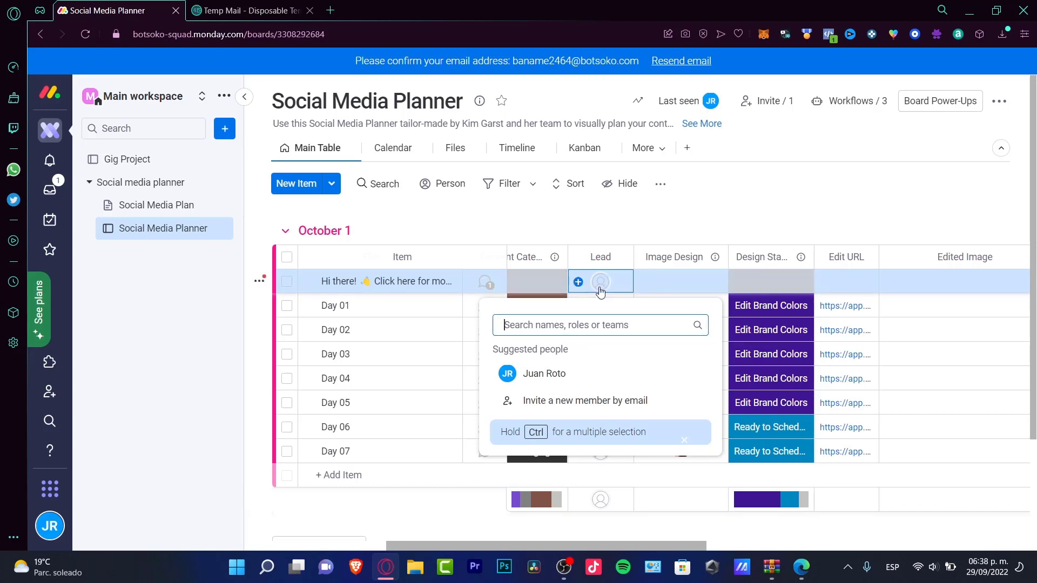
Step: Add a new 'Working on it' Design Status label and apply it to the first row
left_click(649, 289)
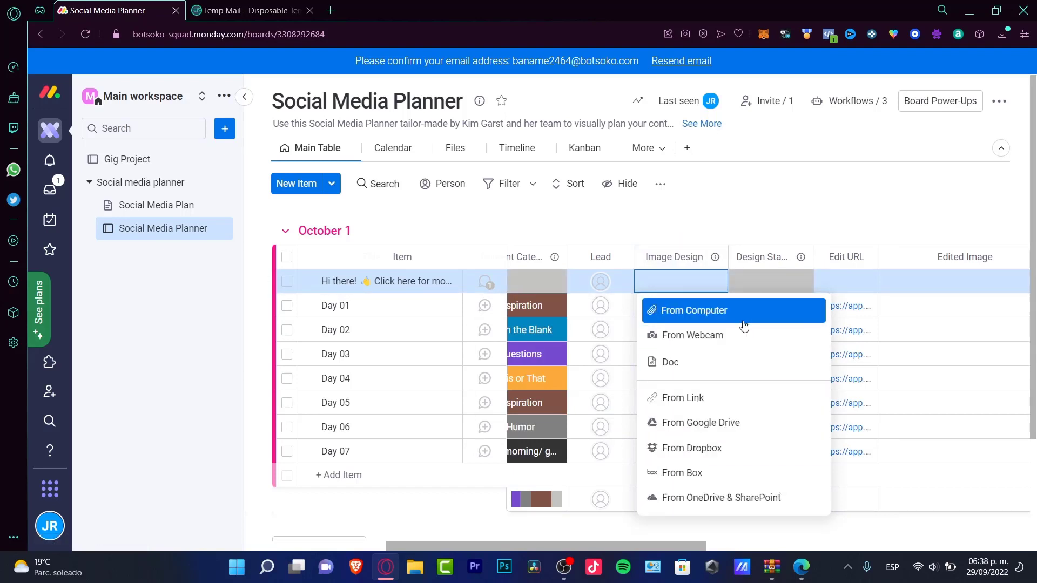
left_click(766, 283)
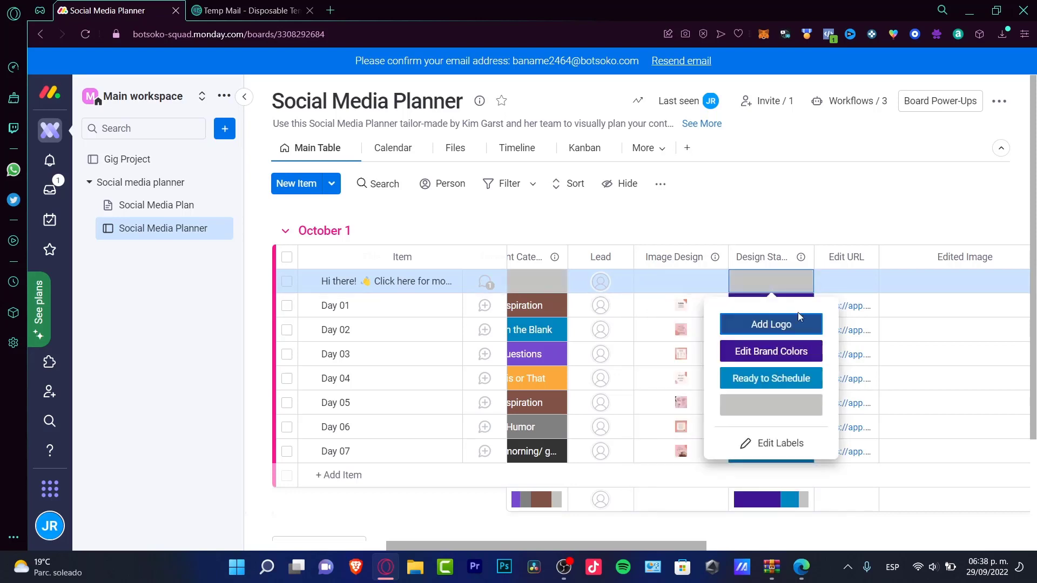
left_click(792, 436)
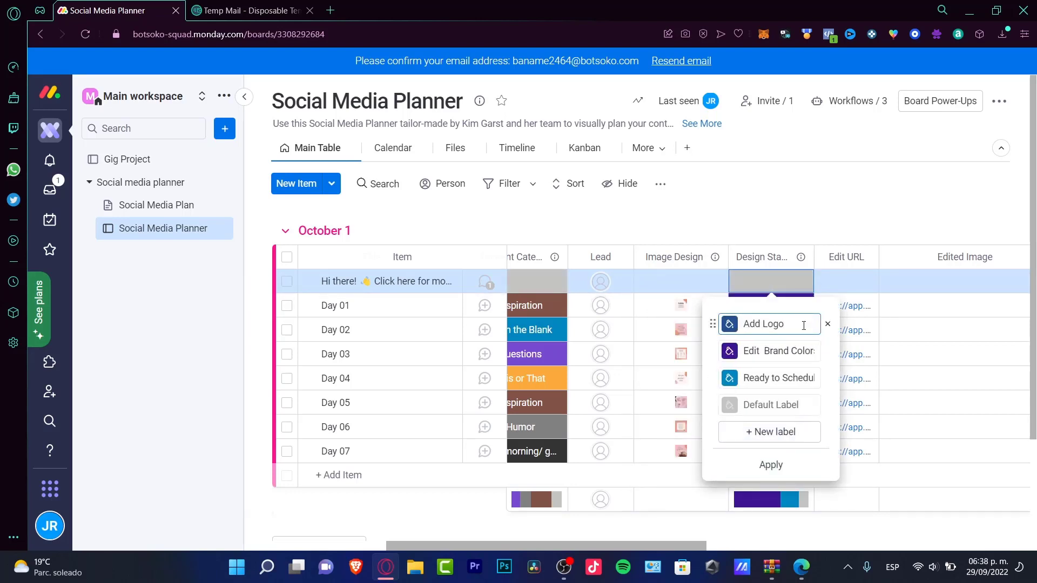
left_click(787, 427)
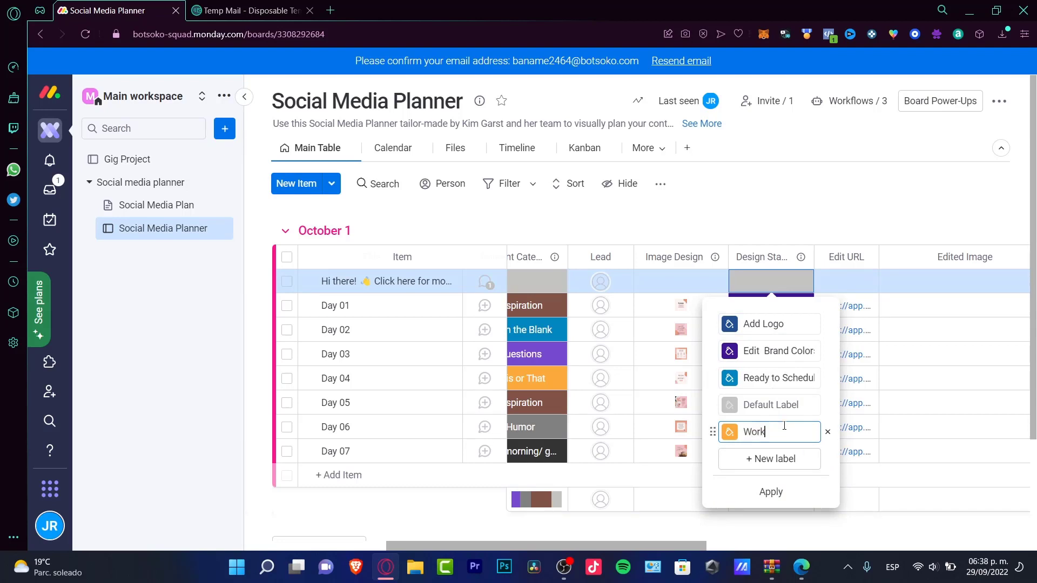
type("Working on it")
left_click(850, 286)
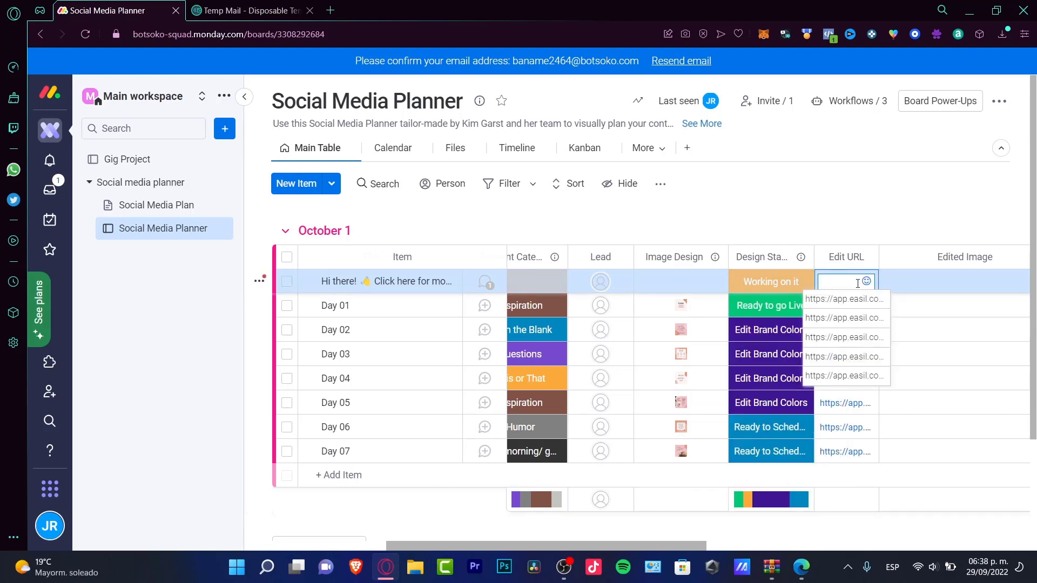
left_click(958, 281)
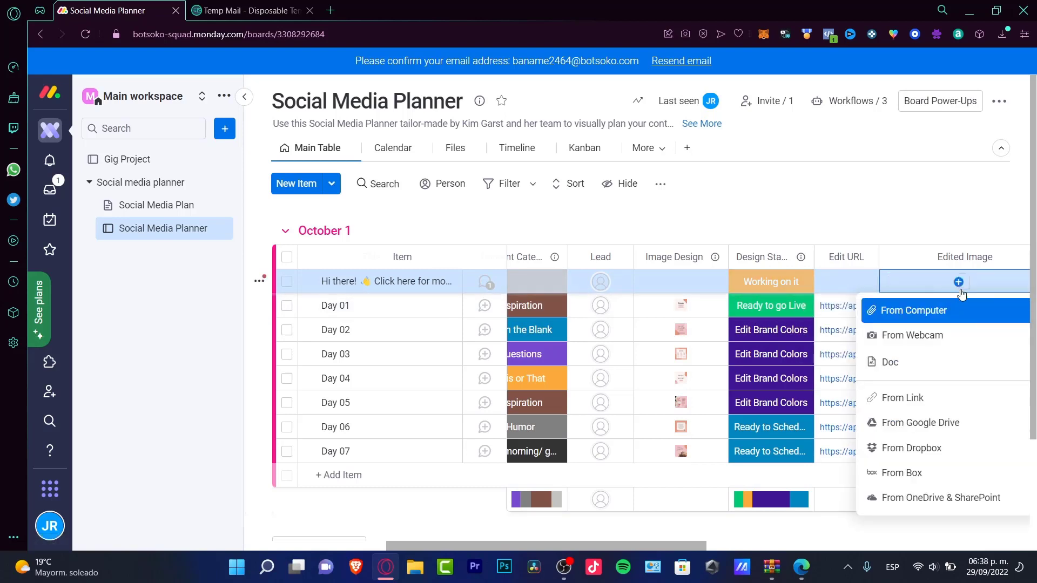
left_click(933, 234)
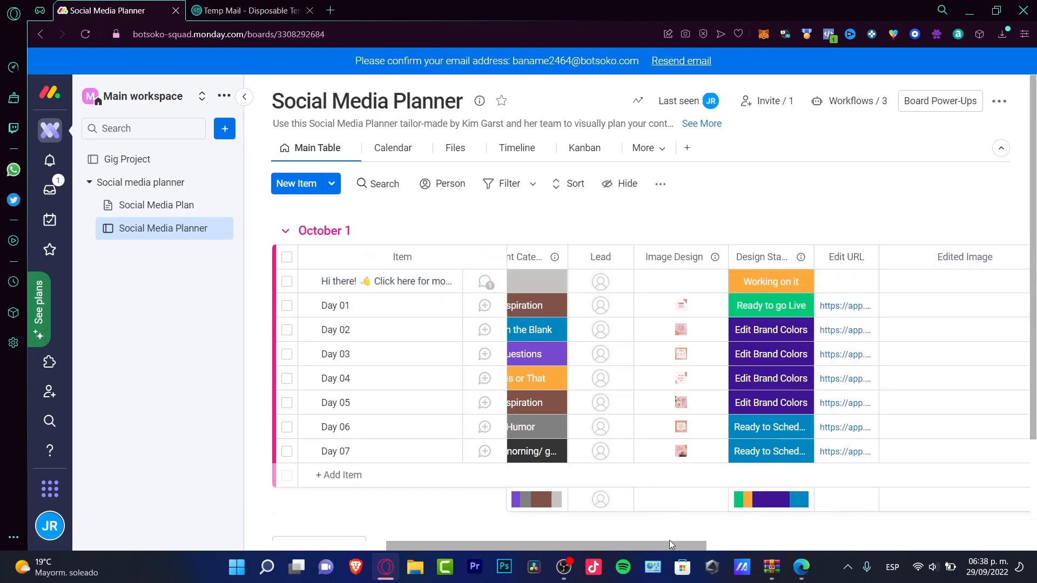
left_click_drag(670, 540, 803, 539)
Step: Rename the Edited Image column to 'Time estimate'
left_click(672, 259)
double_click(671, 263)
triple_click(660, 262)
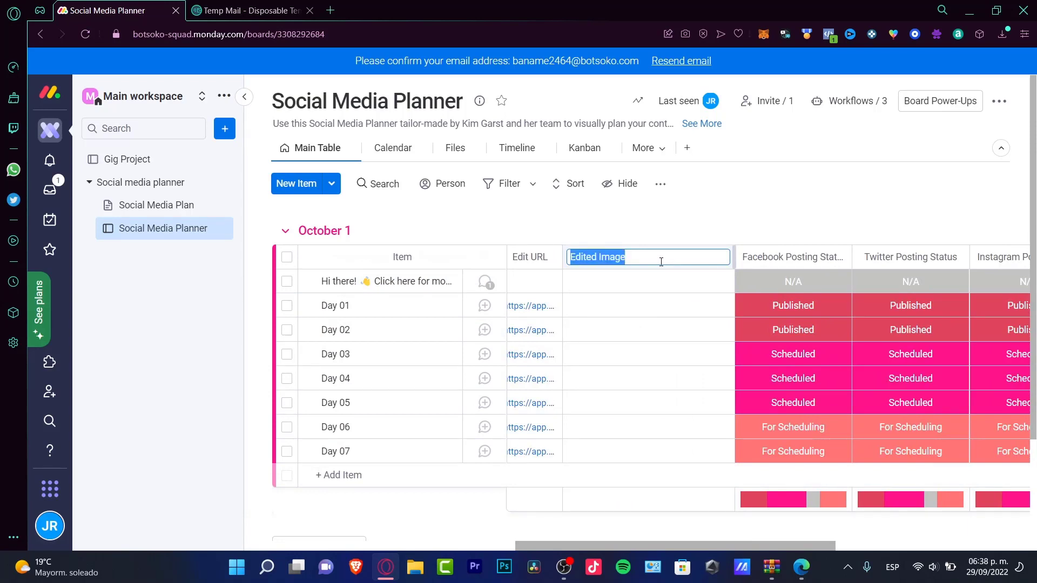
type("Time est")
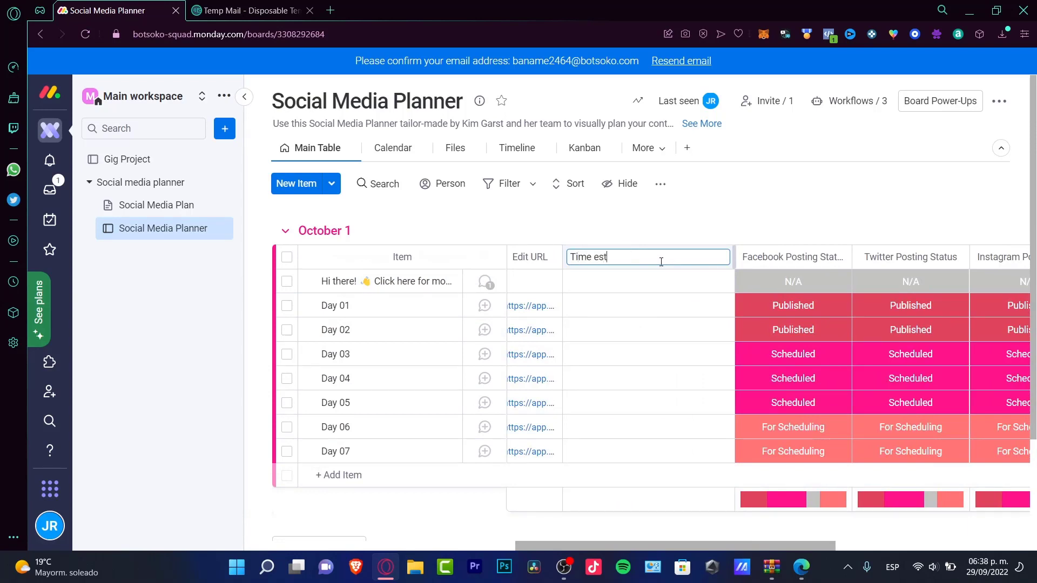
type("imate")
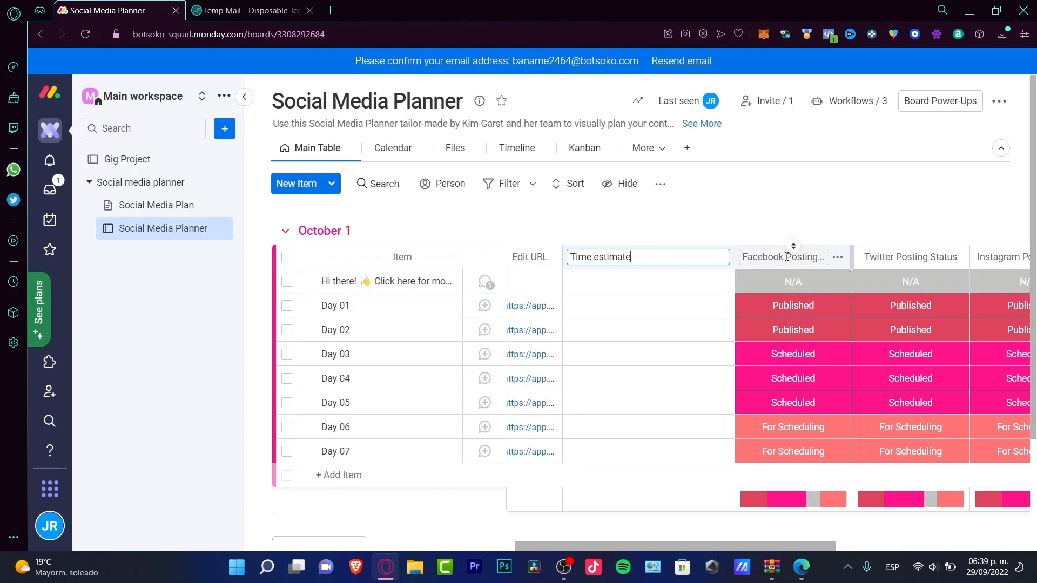
key("Return")
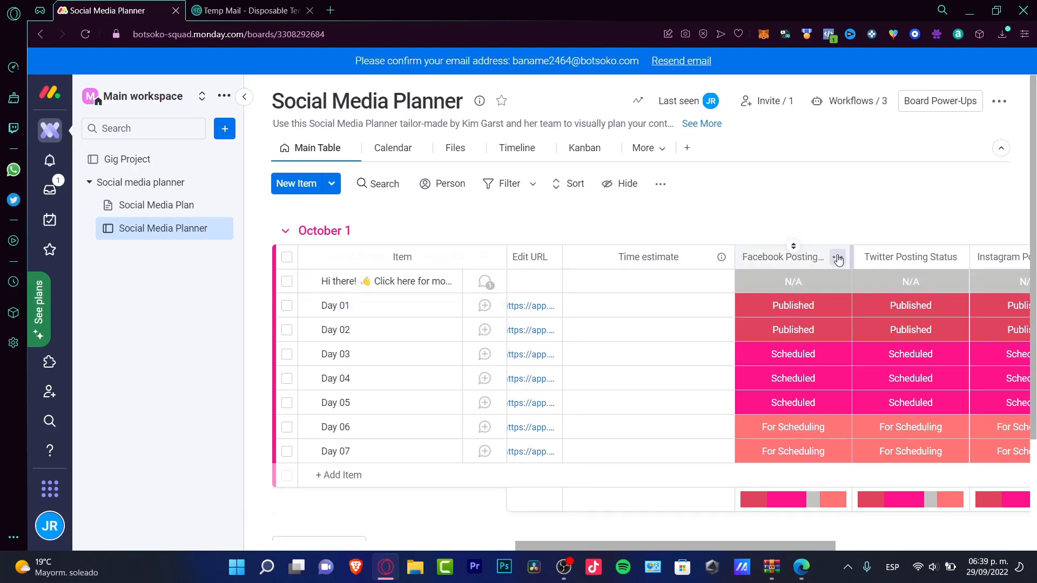
Step: Delete the Facebook and Pinterest Posting Status columns
left_click(837, 259)
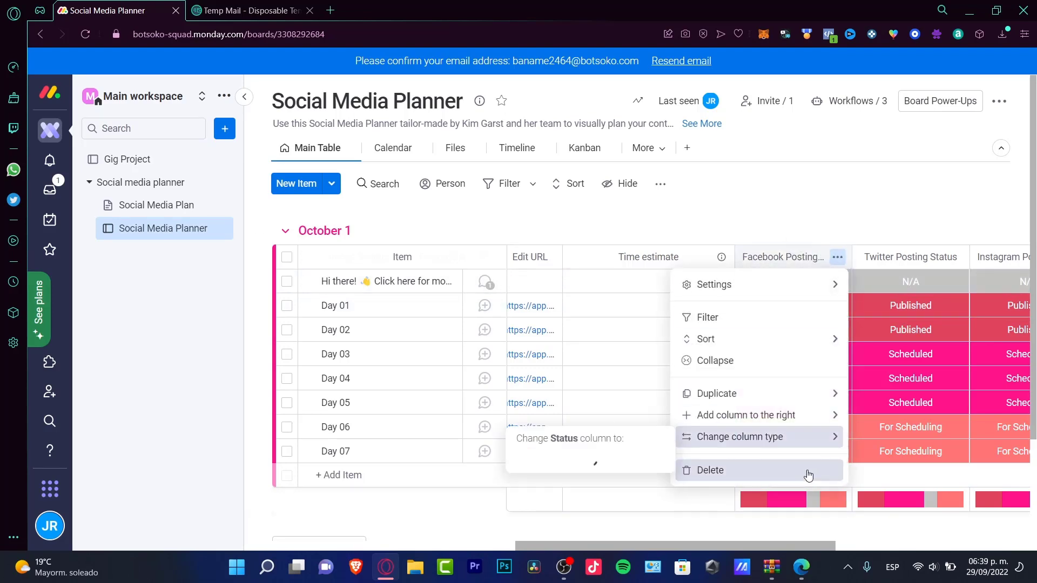
left_click(807, 470)
left_click(689, 152)
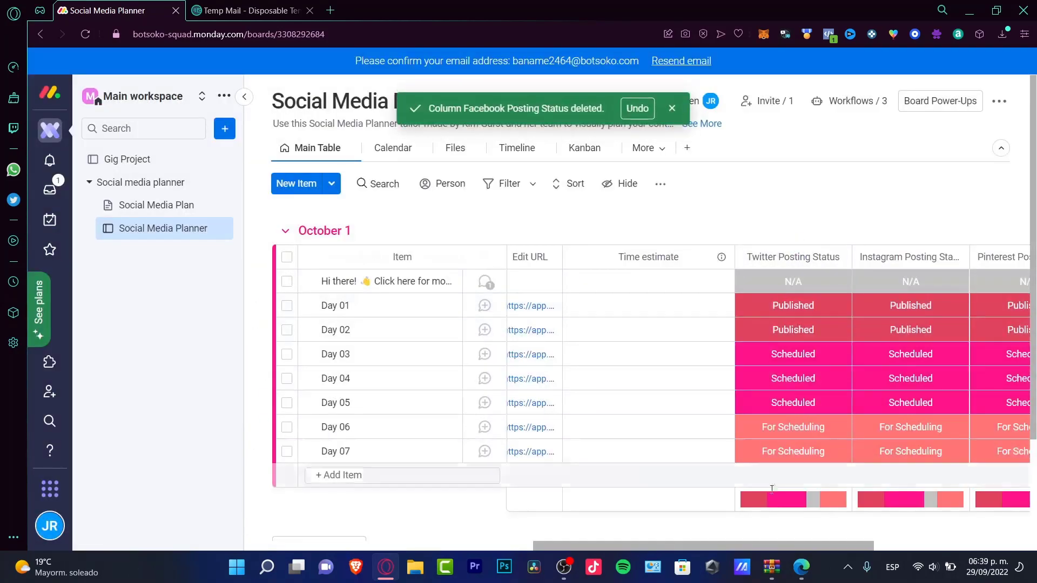
left_click_drag(604, 543, 669, 547)
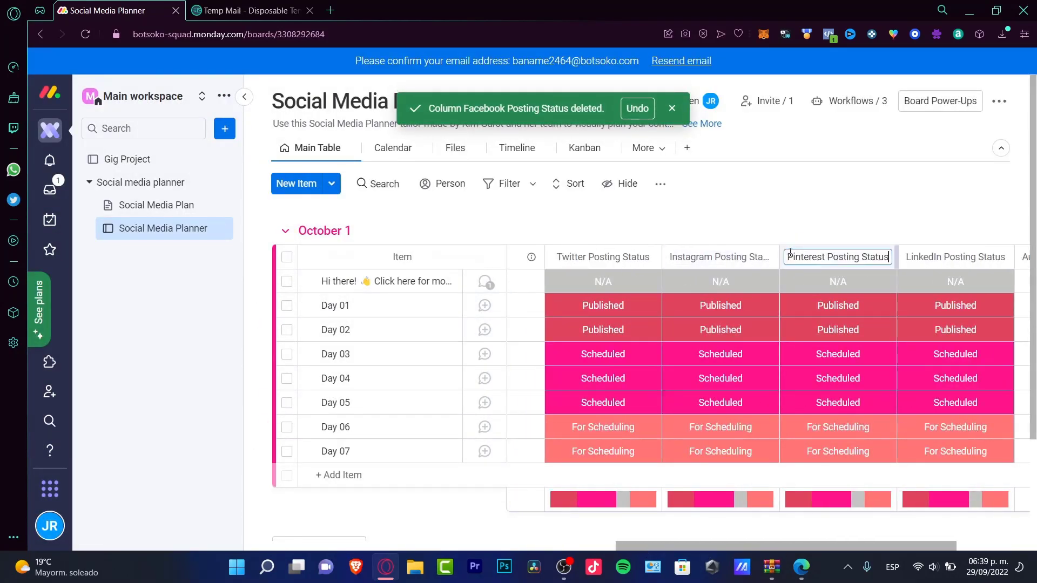
left_click(838, 246)
left_click(837, 246)
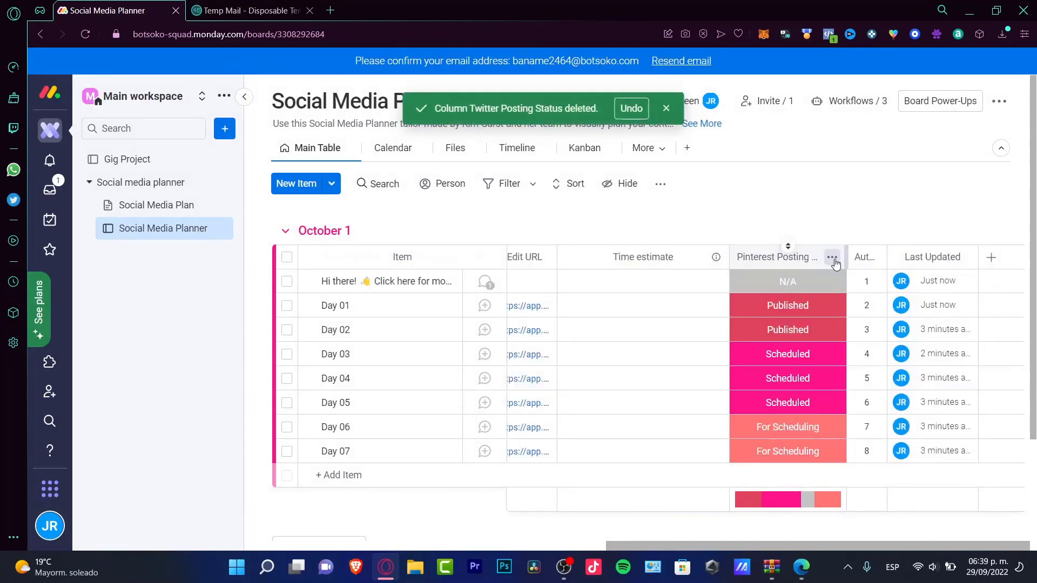
left_click(833, 259)
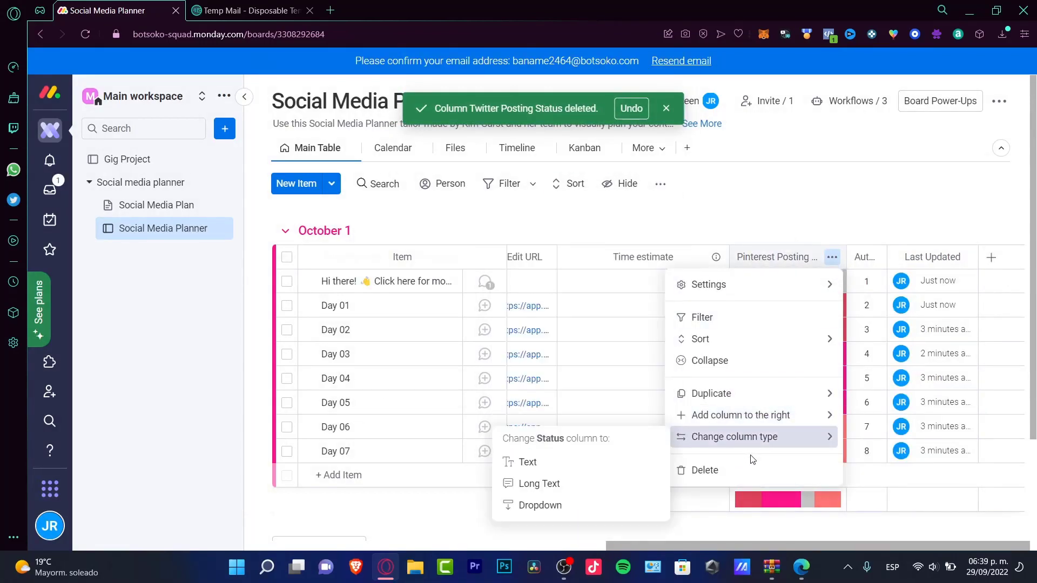
left_click(756, 471)
left_click(700, 165)
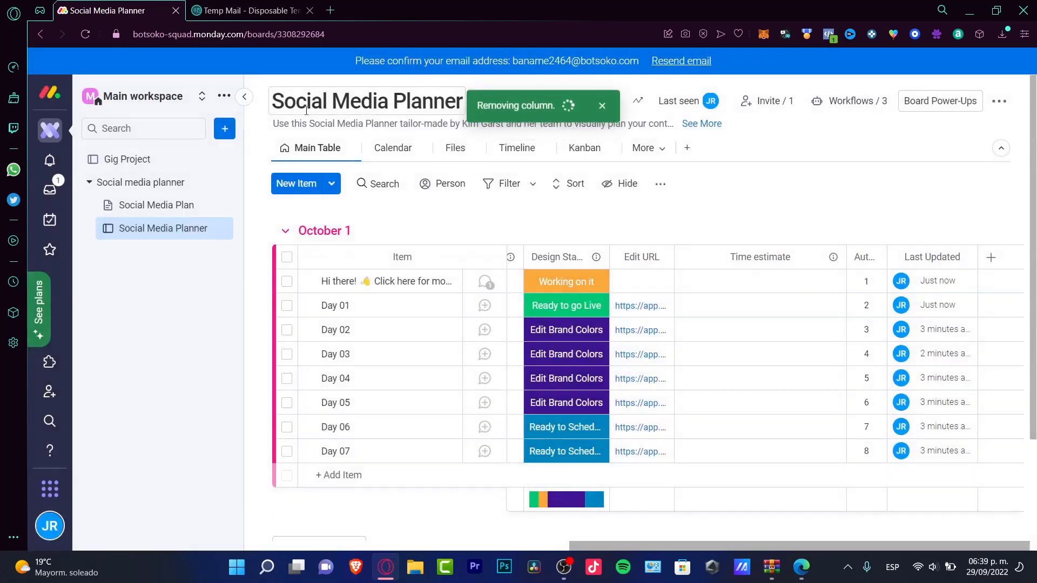
Step: Create a new projects board named 'Social media manual board' in the workspace
left_click(226, 129)
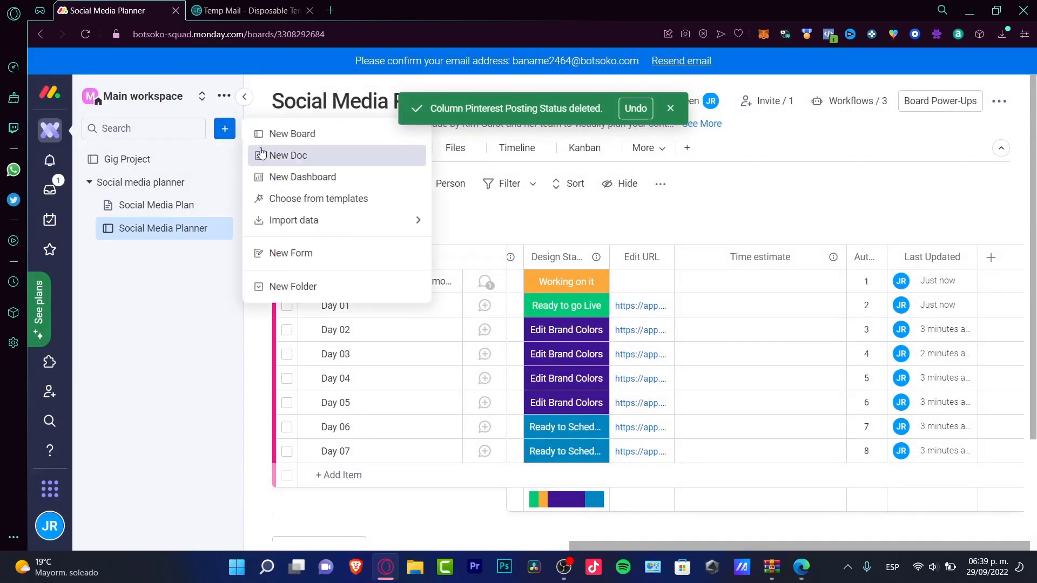
left_click(329, 134)
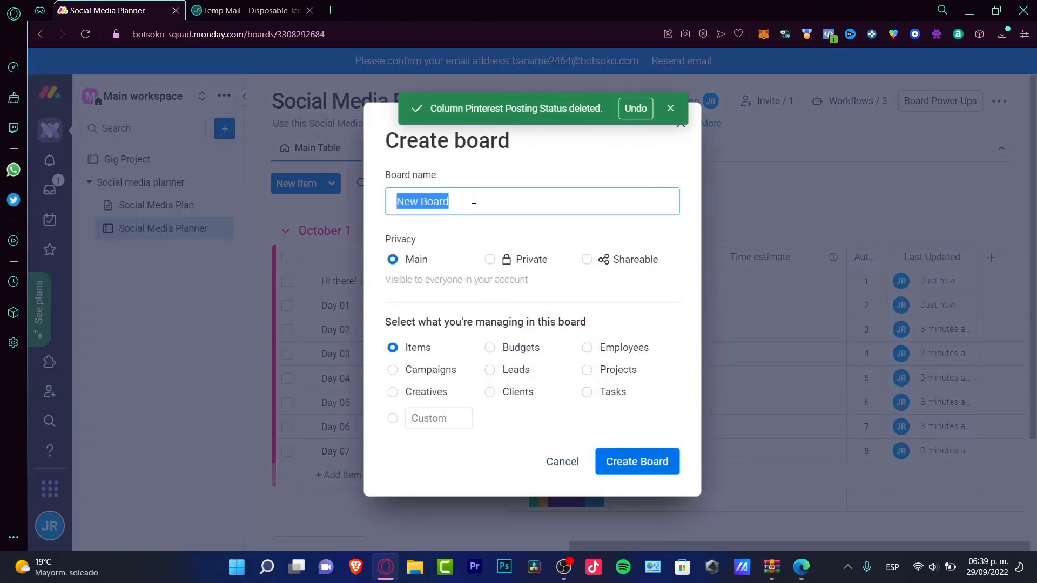
type("Soic")
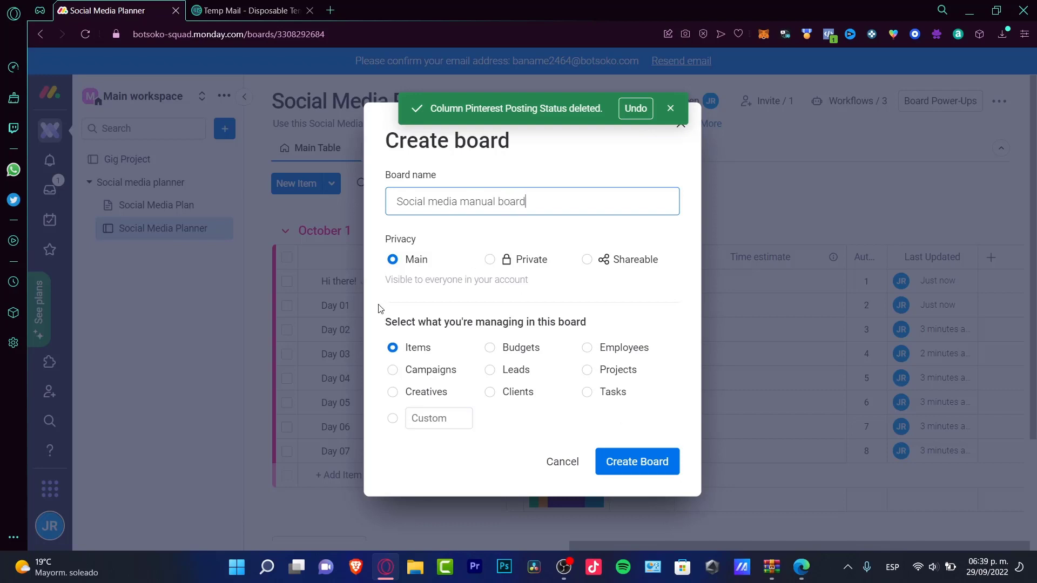
left_click(636, 373)
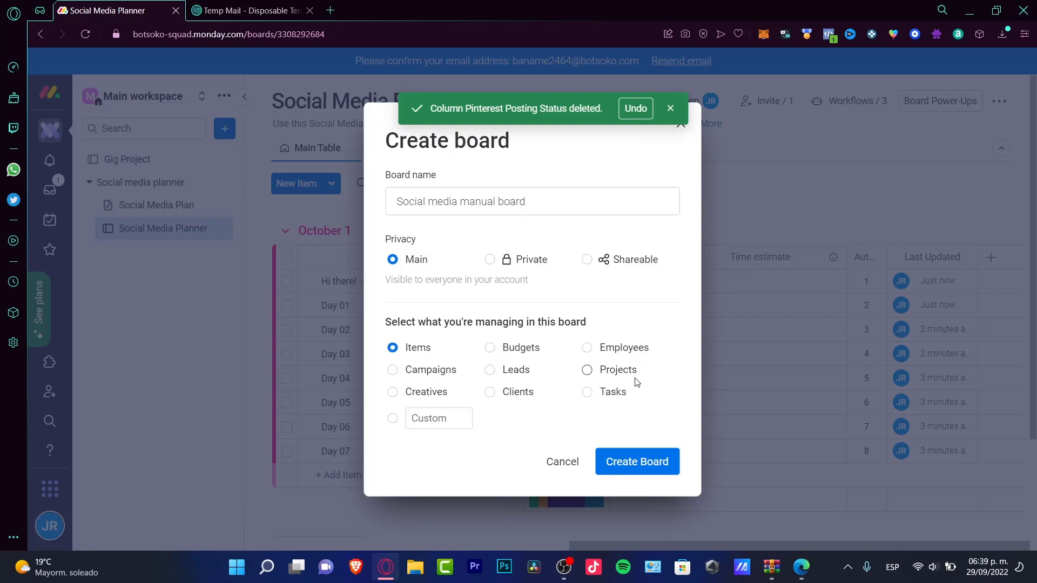
left_click(643, 460)
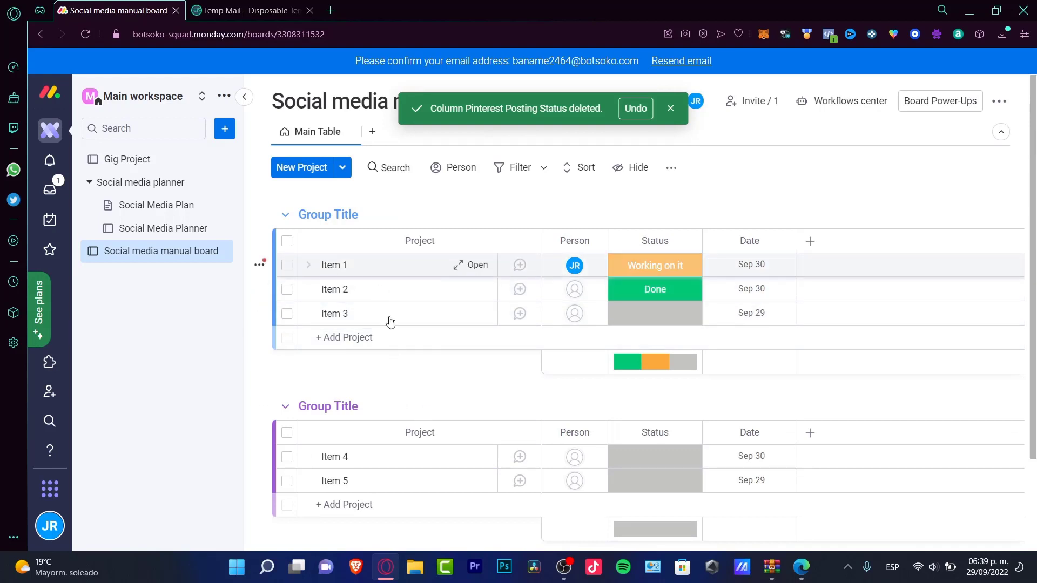
Step: Collapse and delete the Social media planner folder
left_click(170, 232)
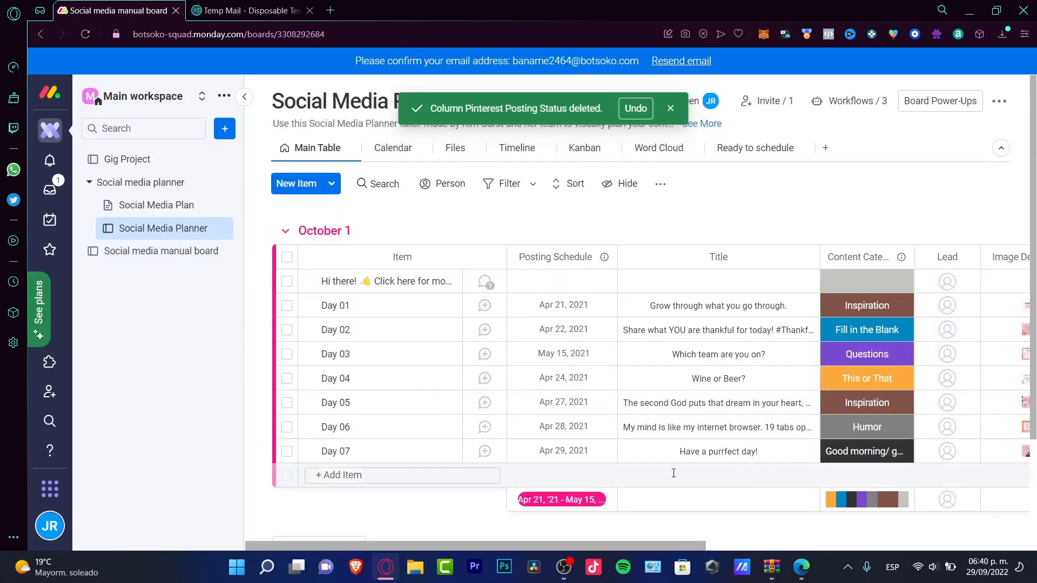
scroll(617, 374, "down", 2)
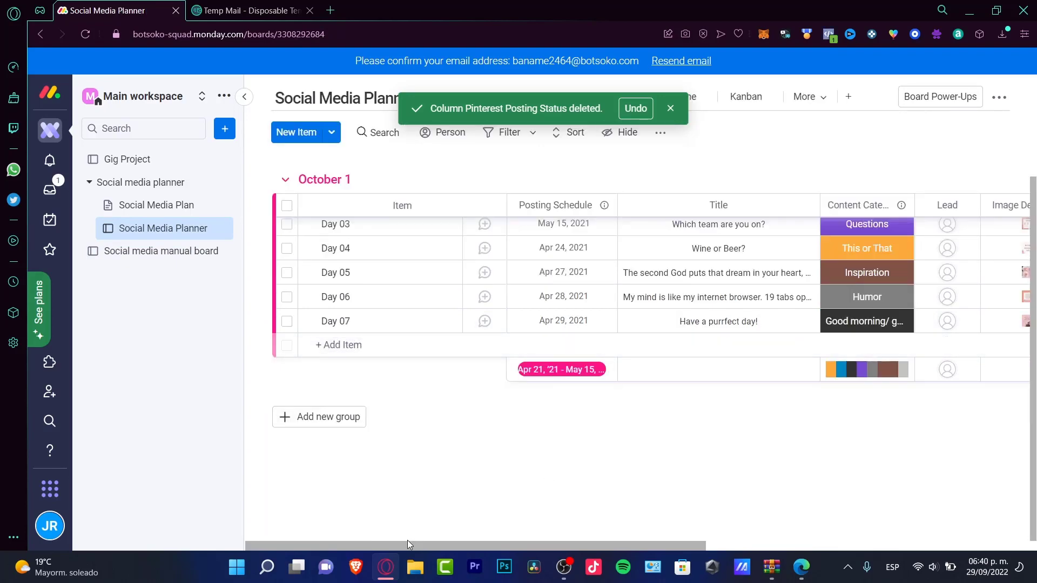
left_click_drag(407, 544, 792, 552)
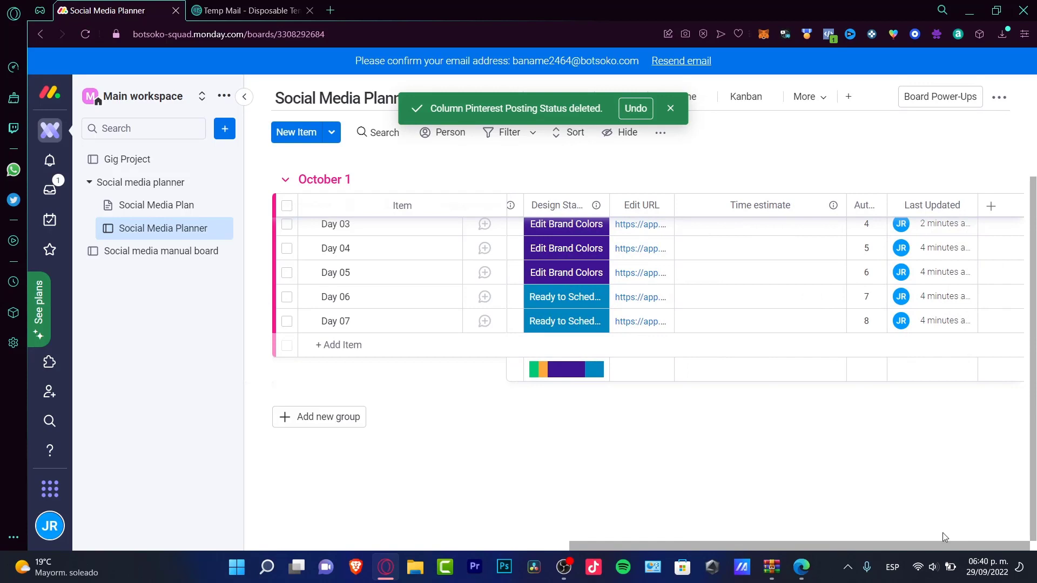
scroll(482, 505, "left", 10)
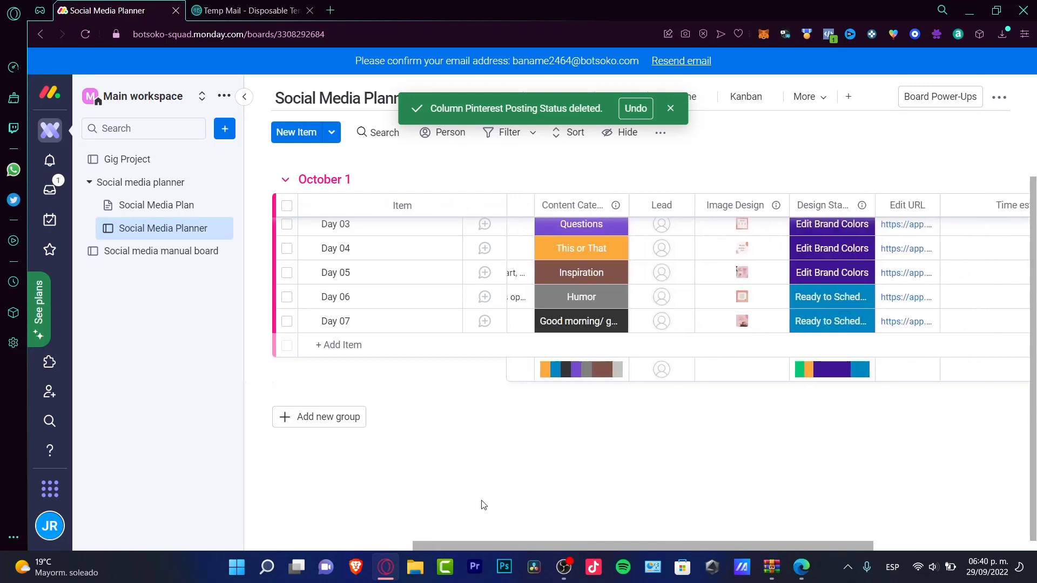
left_click(122, 182)
left_click(218, 182)
left_click(322, 435)
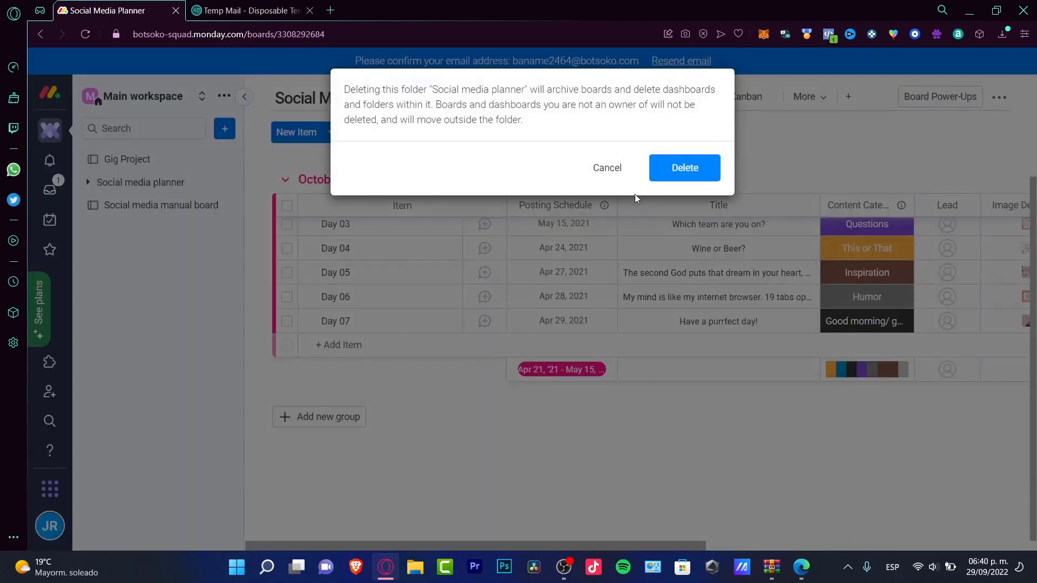
left_click(682, 167)
Step: Dismiss the deletion notice and delete the Social media manual board
left_click_drag(441, 108, 525, 108)
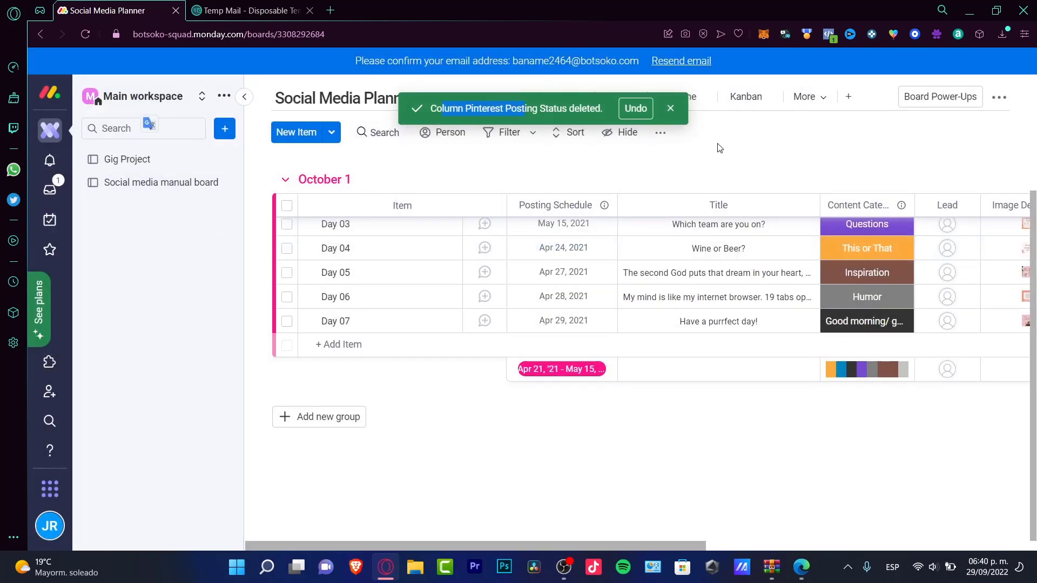
left_click(670, 108)
left_click(219, 182)
left_click(302, 359)
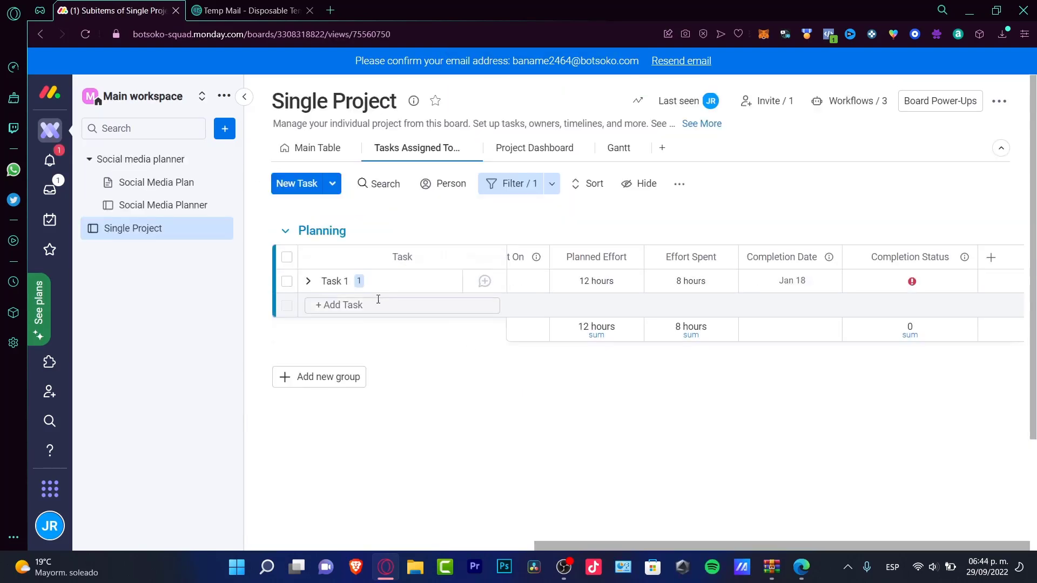
Step: Add a CONTENT 1 task under Planning on Single Project, then view it in My Work
left_click(348, 303)
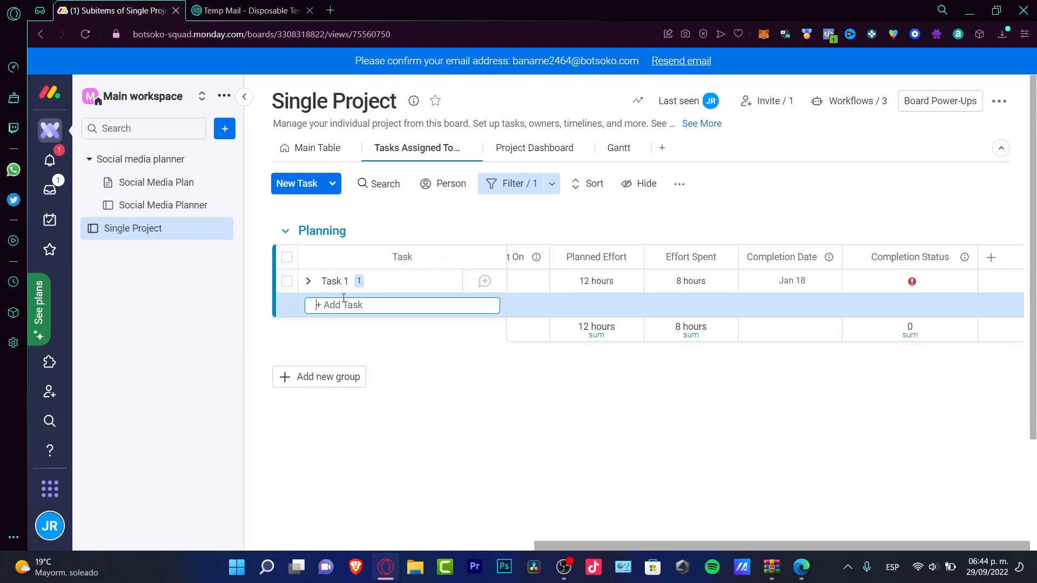
type("CON")
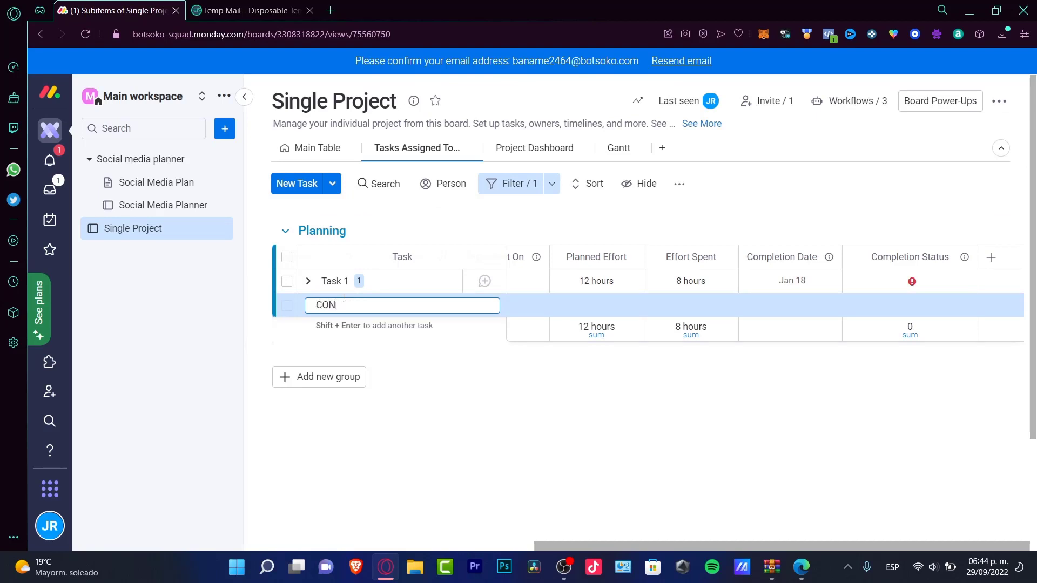
type("TENT 1")
key("Return")
left_click(50, 220)
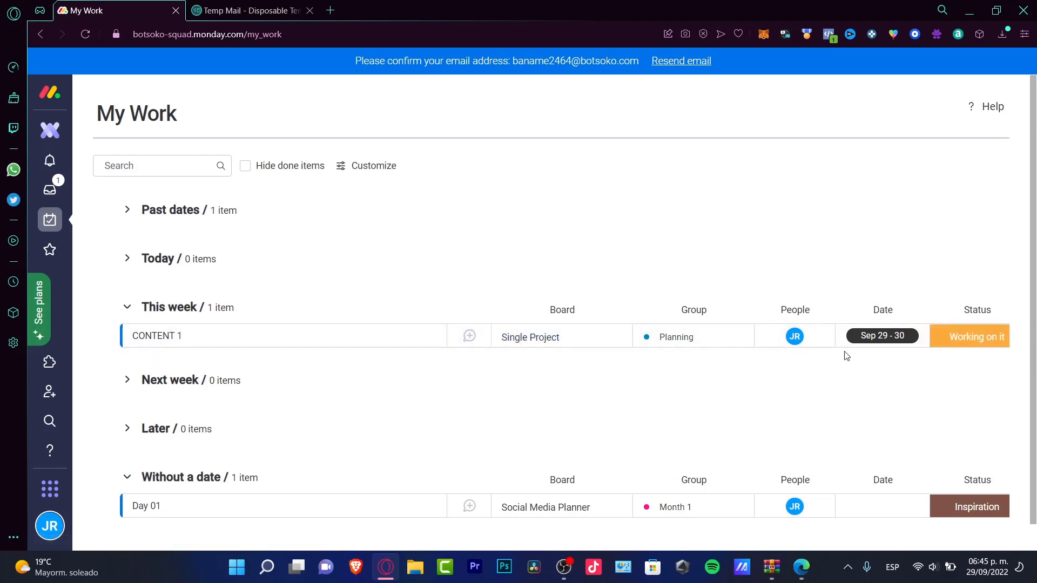
Step: Set CONTENT 1's status to Done in My Work
left_click(979, 345)
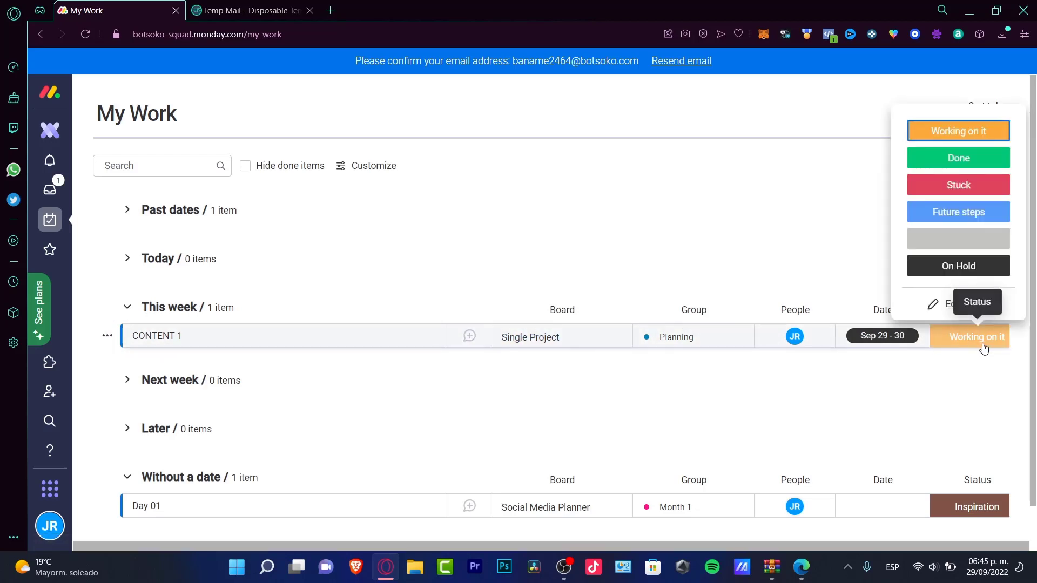
left_click(958, 158)
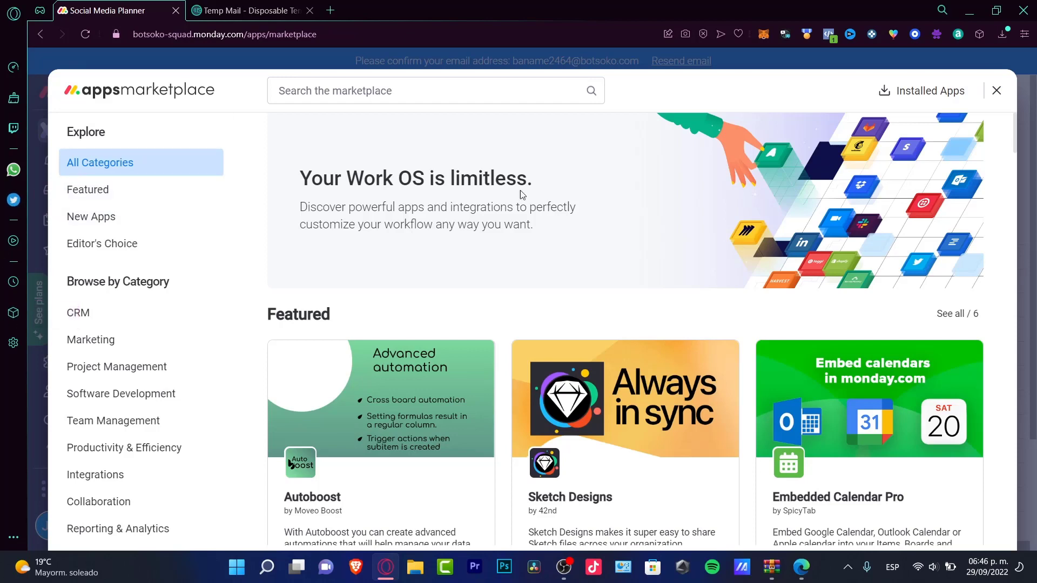
Step: Browse the featured apps, noting Embedded Calendar Pro's 14 days trial
scroll(521, 197, "down", 3)
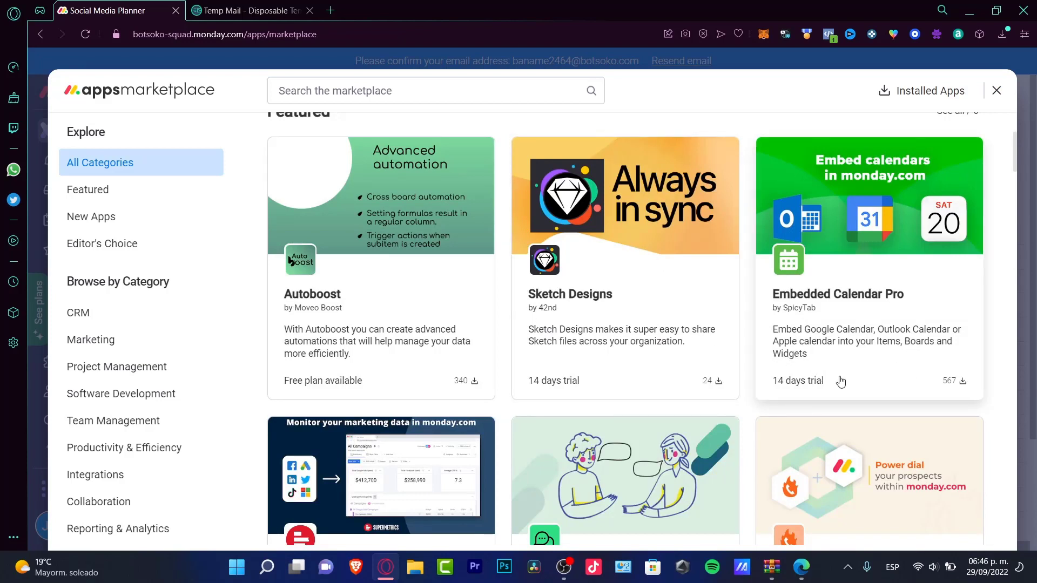
left_click_drag(840, 382, 771, 390)
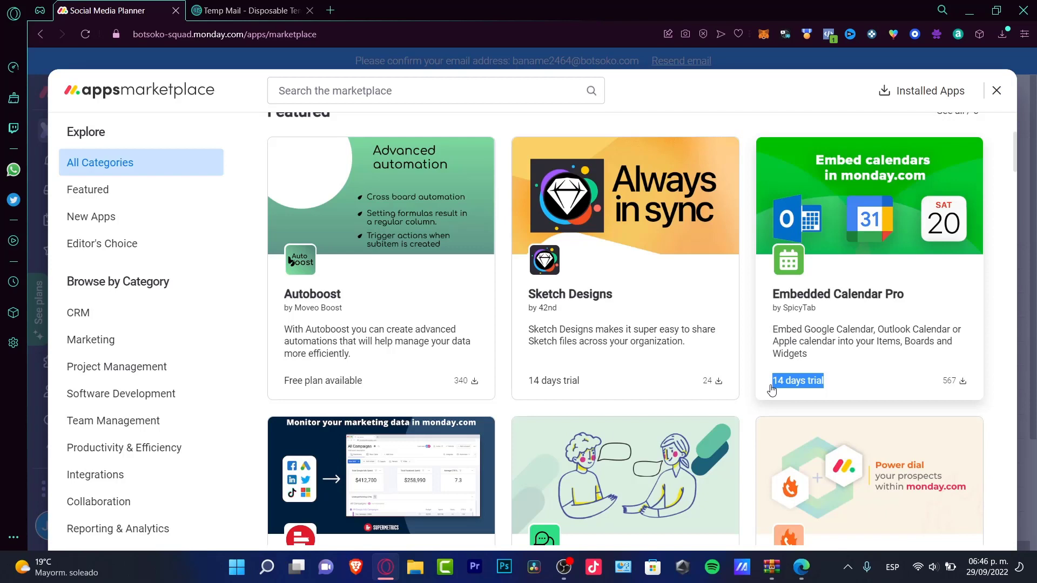
left_click_drag(771, 390, 769, 392)
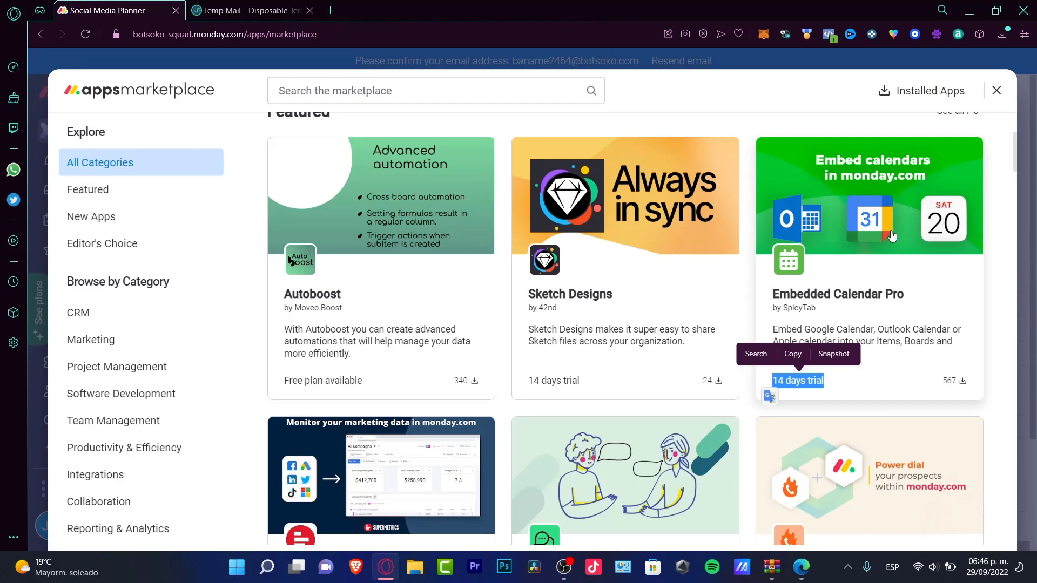
scroll(780, 254, "down", 3)
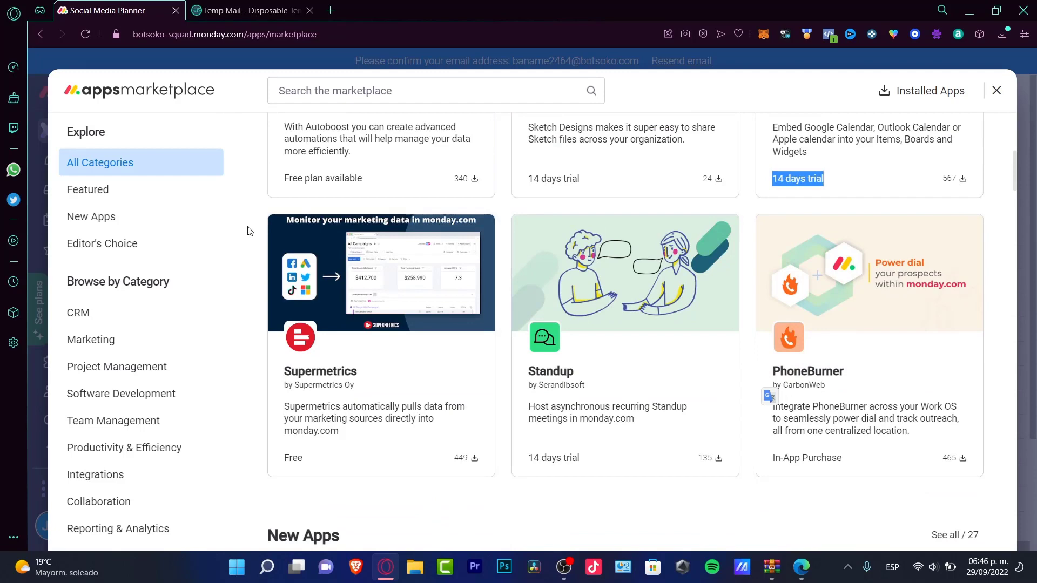
scroll(338, 292, "up", 3)
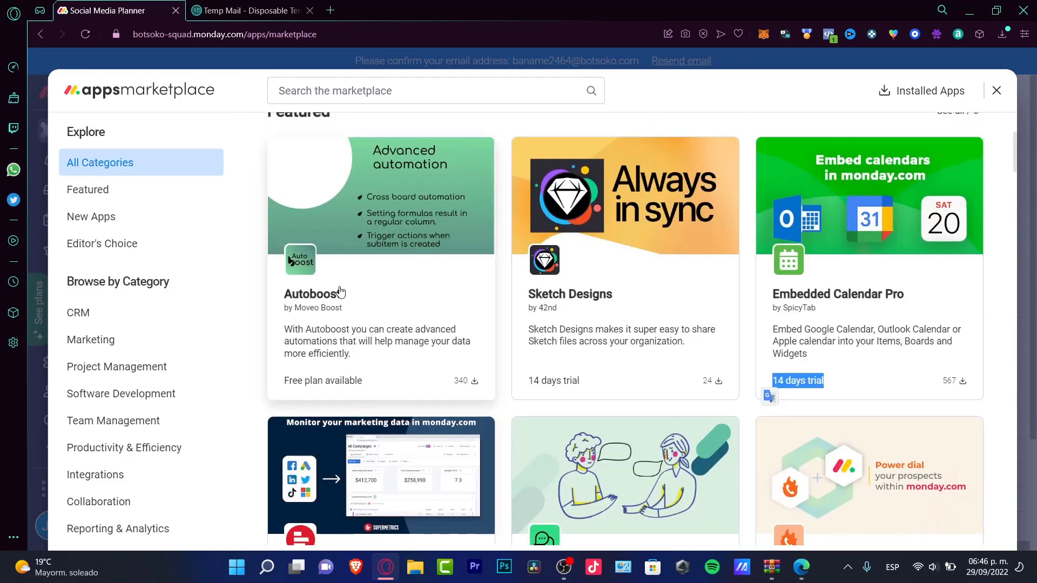
scroll(340, 293, "up", 3)
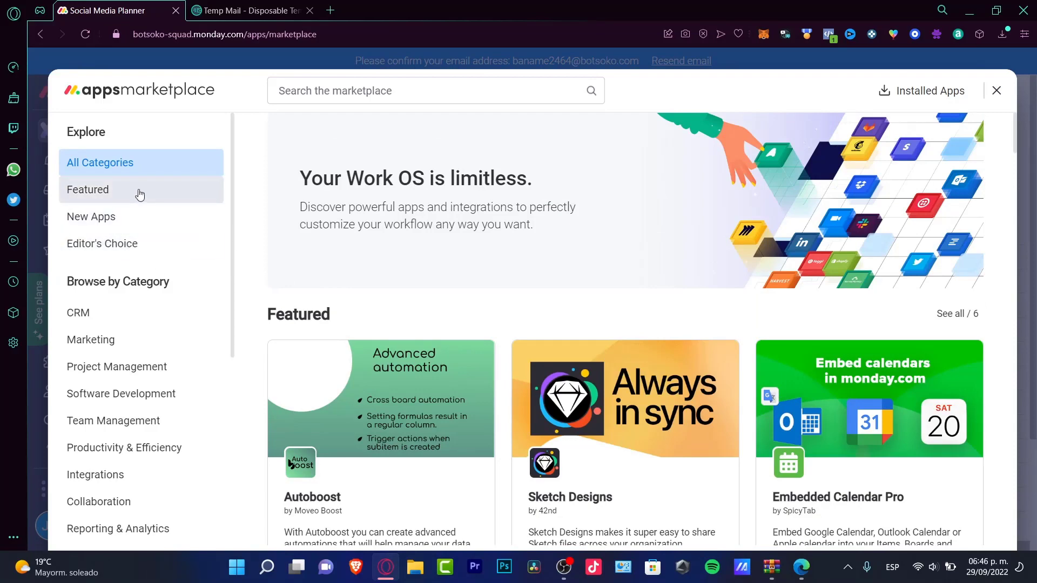
scroll(128, 171, "down", 5)
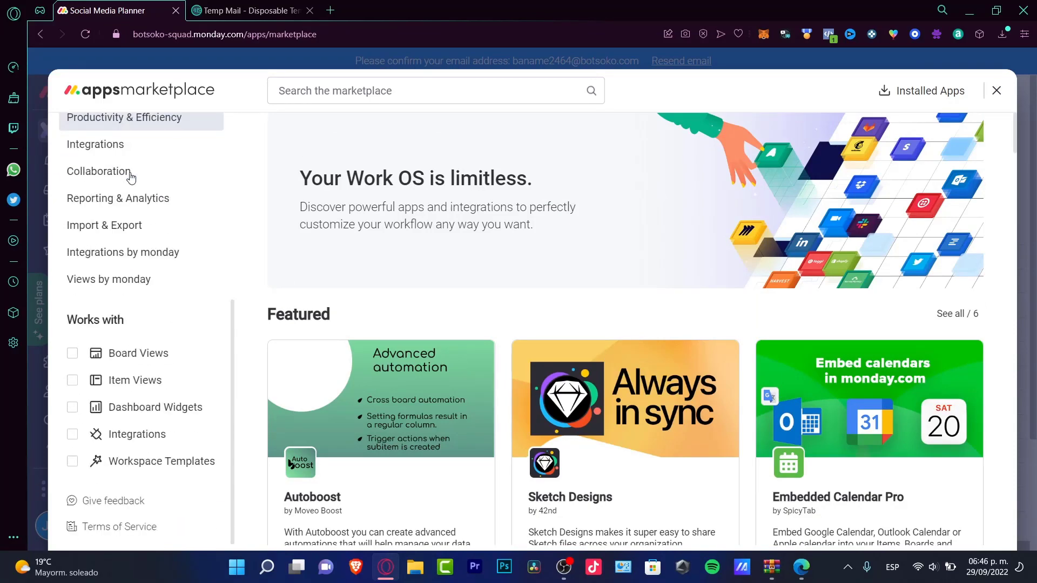
scroll(137, 191, "up", 5)
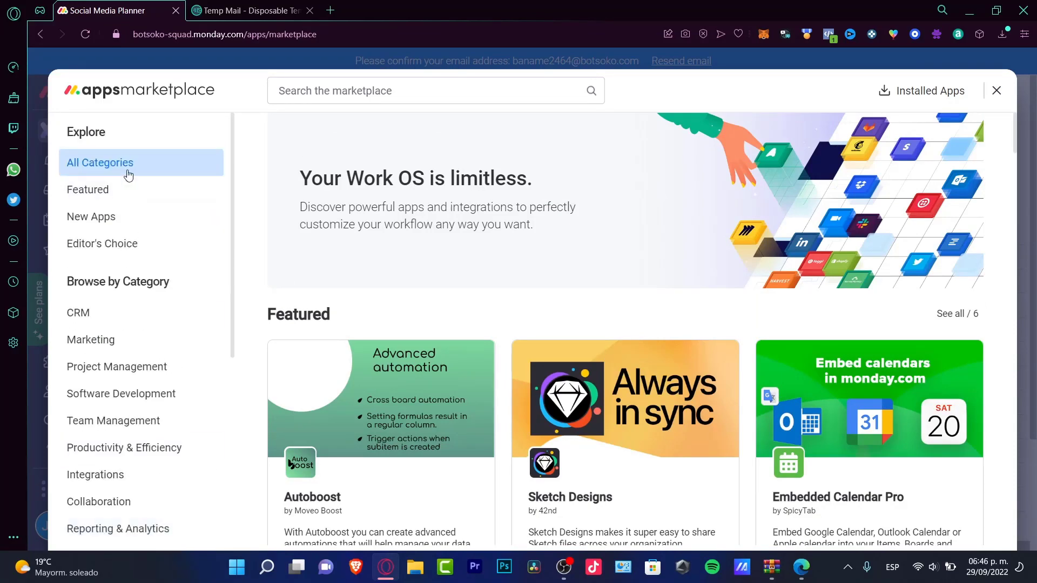
Step: Switch to New Apps and open the Google Forms Embedder details
left_click(128, 194)
left_click(134, 219)
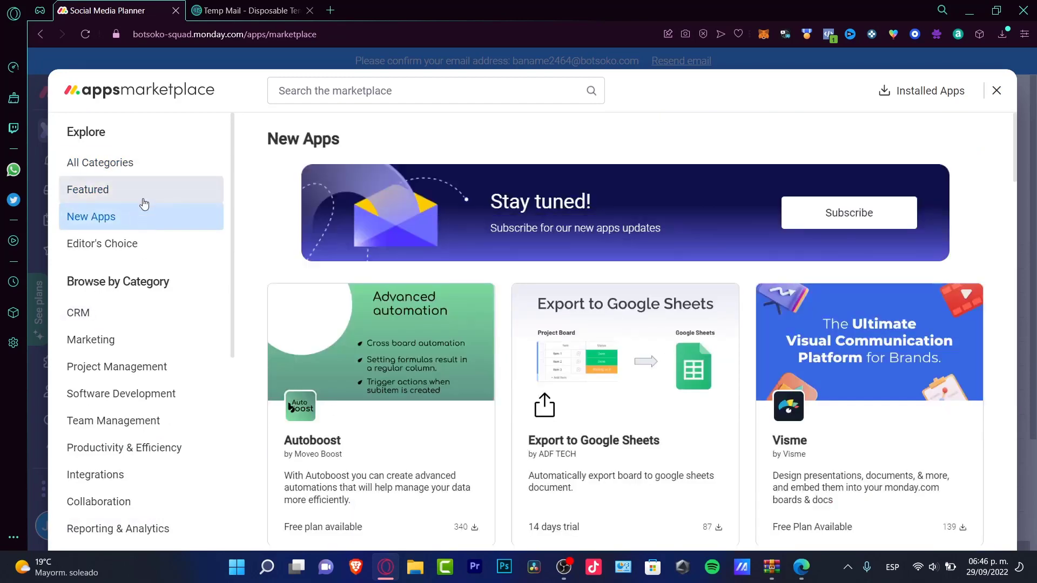
scroll(336, 344, "down", 6)
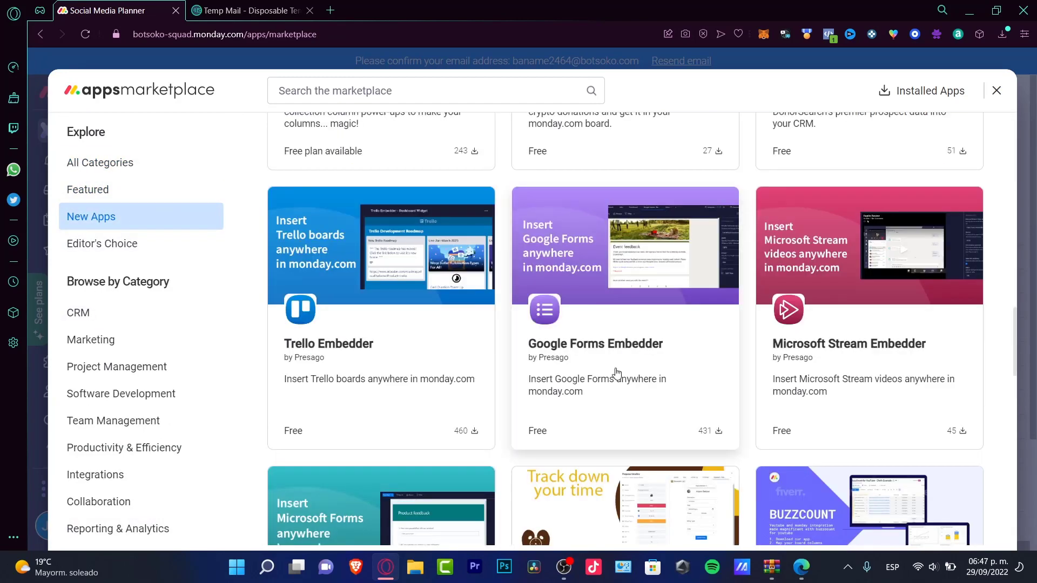
left_click(586, 359)
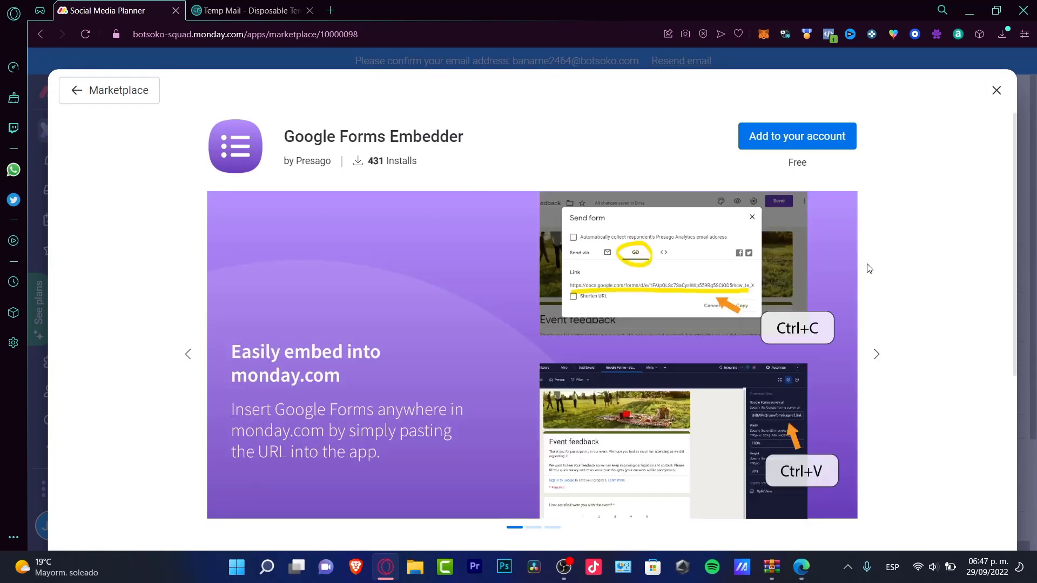
Step: Install Google Forms Embedder on the account and return to the New Apps list
left_click(830, 154)
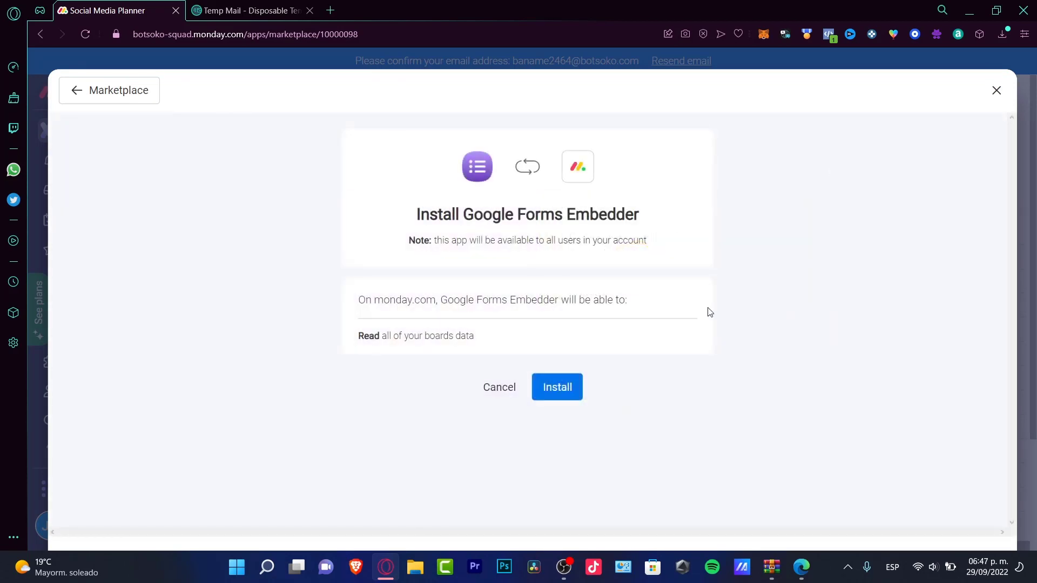
left_click(556, 387)
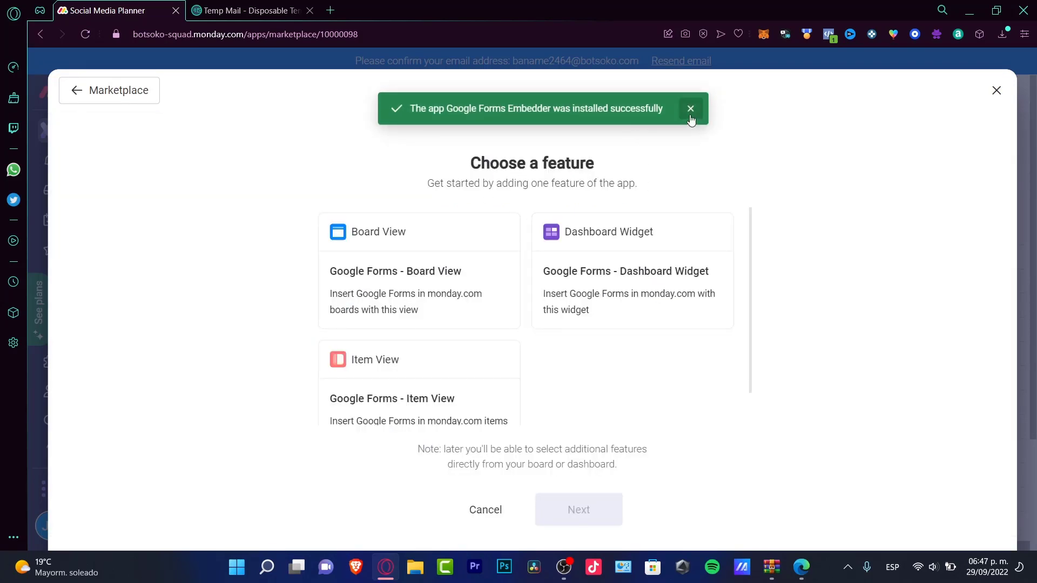
left_click(691, 106)
left_click(96, 98)
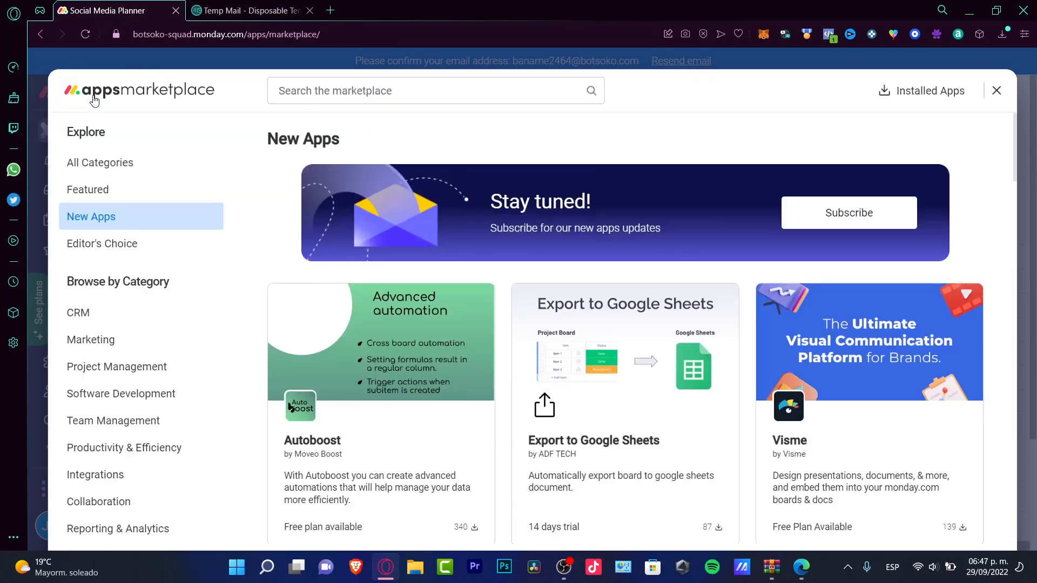
Step: Open the installed Google Forms Embedder app and start using it
left_click(996, 91)
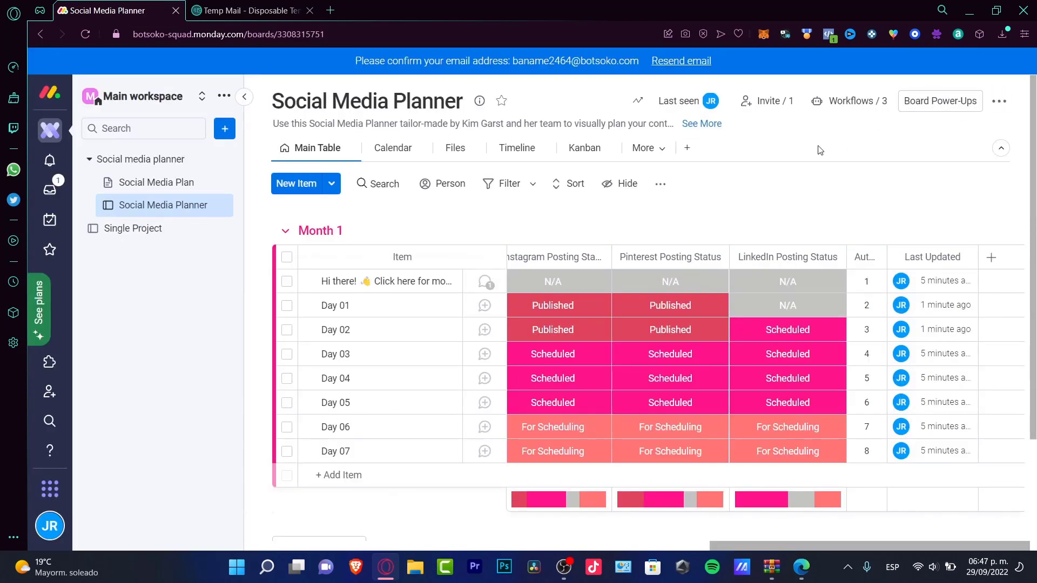
left_click(50, 362)
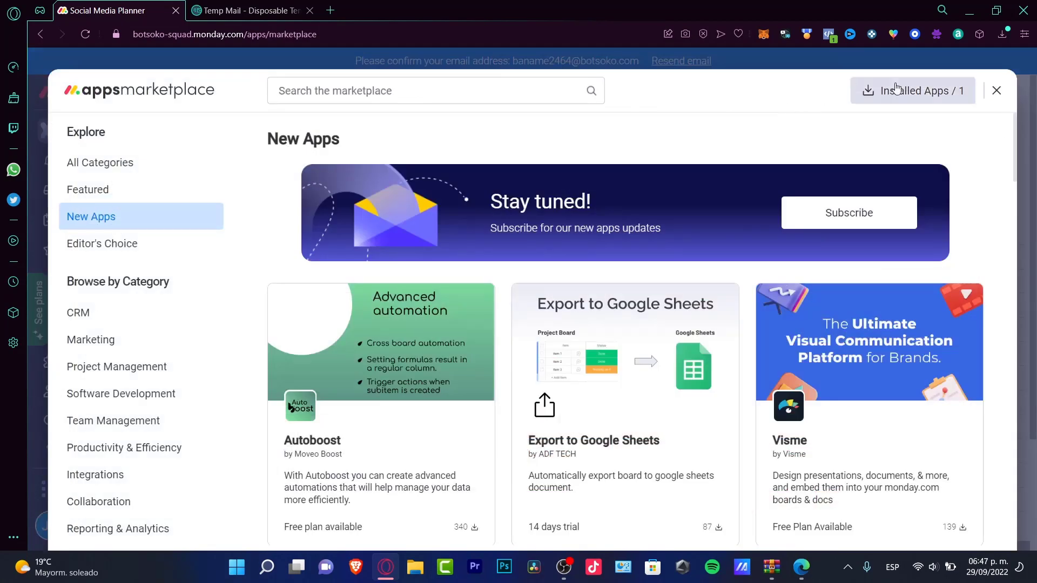
left_click(937, 90)
left_click(136, 412)
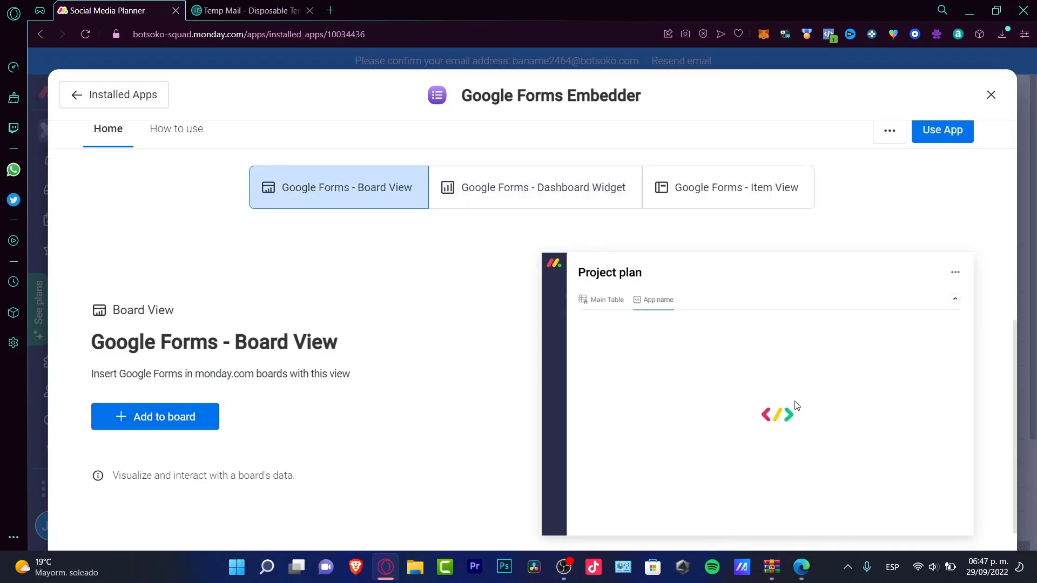
Step: Add the Google Forms board view to the Single Project board
left_click(180, 425)
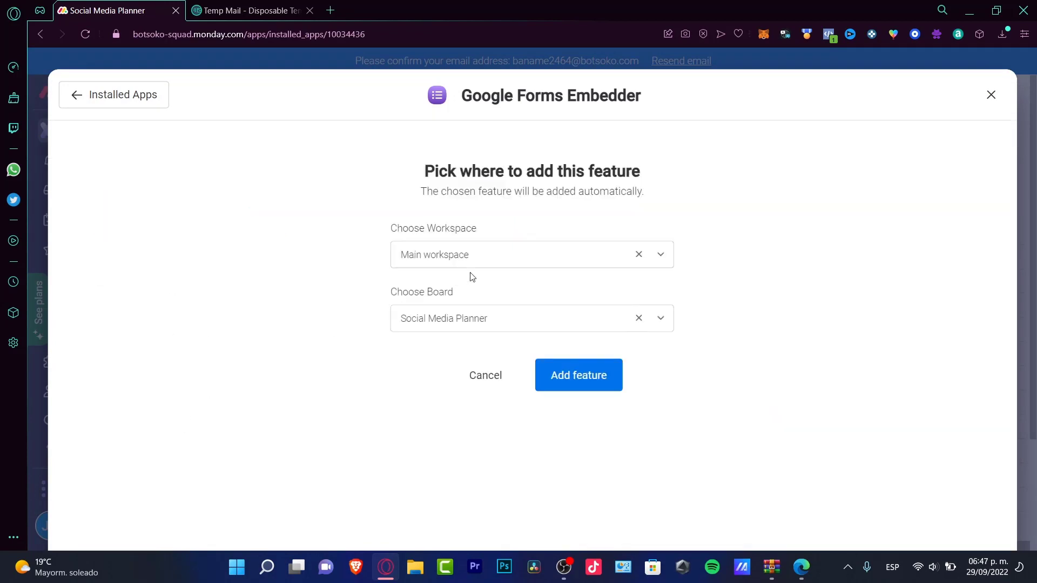
left_click(484, 261)
left_click(493, 323)
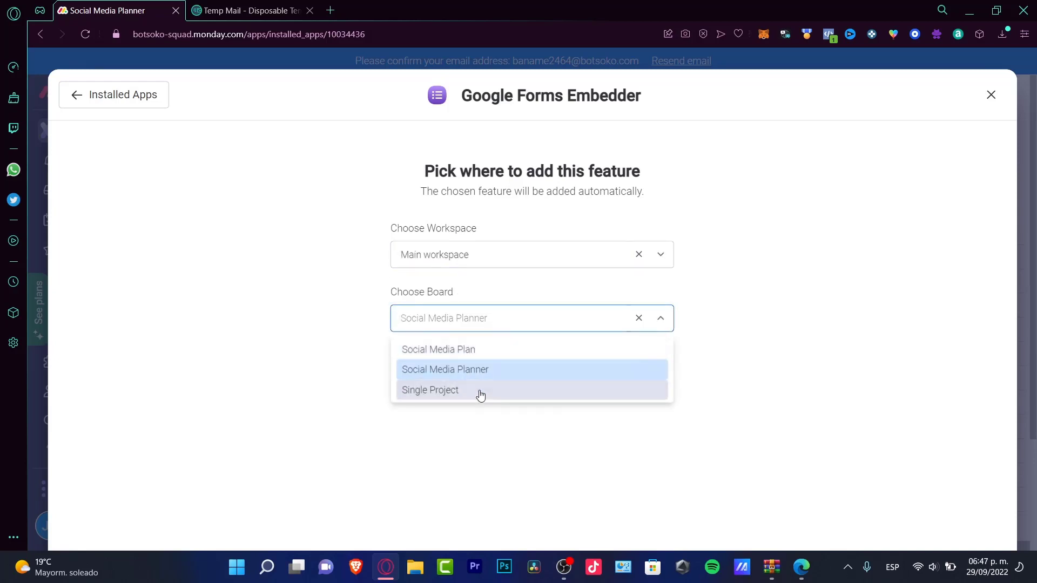
left_click(480, 398)
left_click(565, 374)
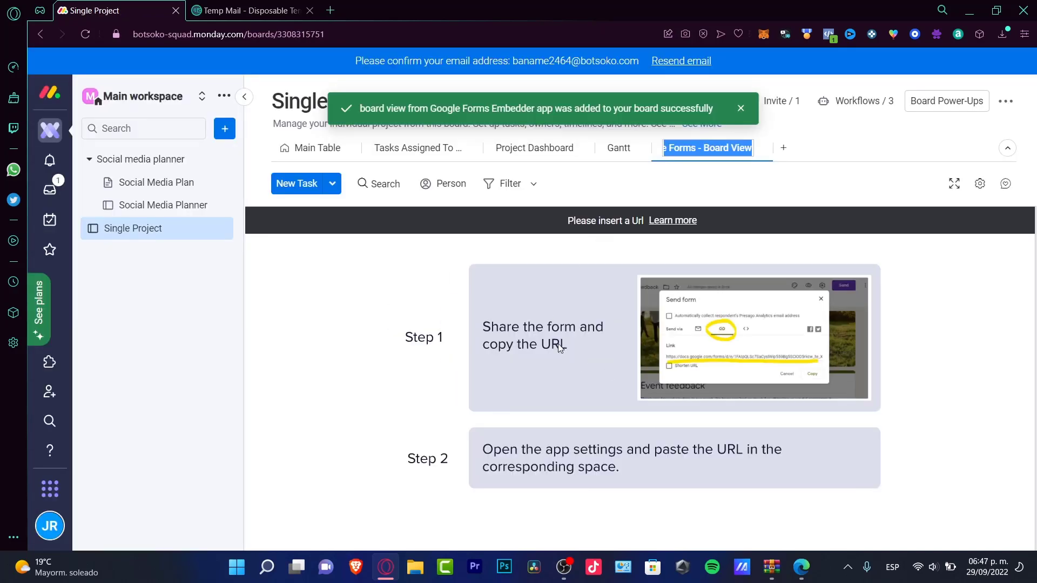
left_click(558, 343)
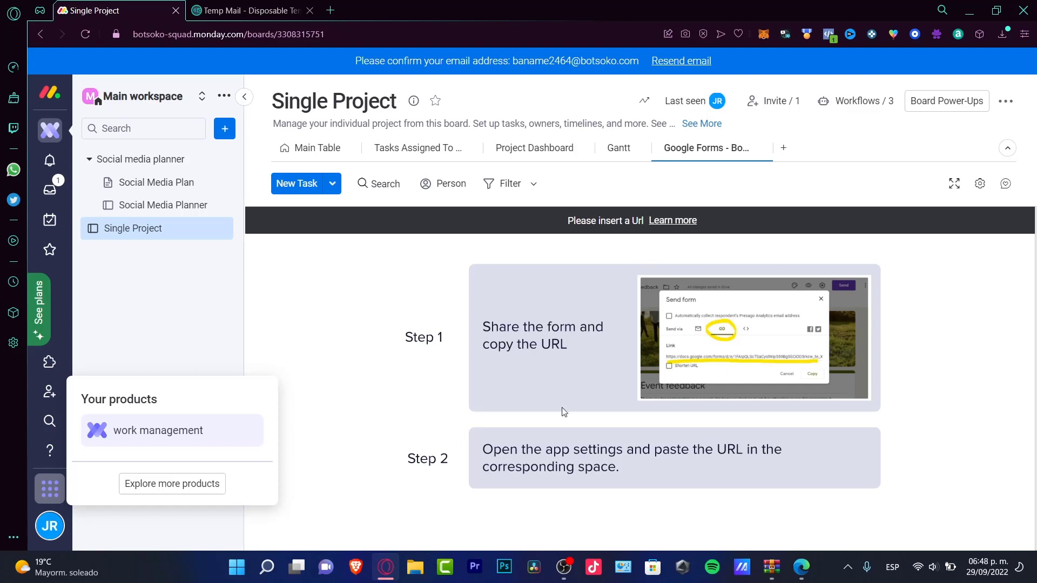
left_click(187, 484)
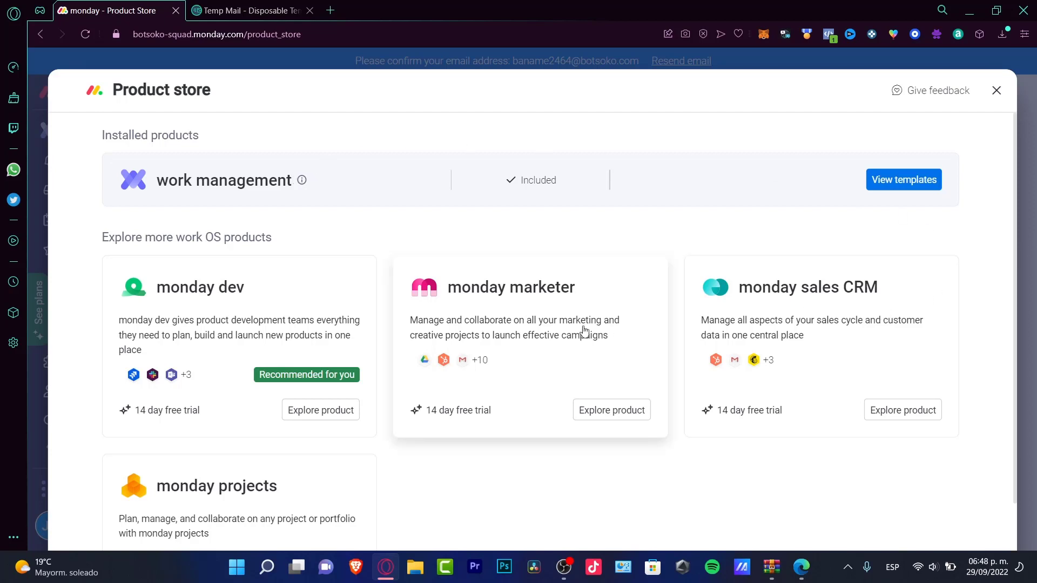
Step: Scroll the Product store, check monday sales CRM's free trial, then close the store
scroll(297, 319, "down", 3)
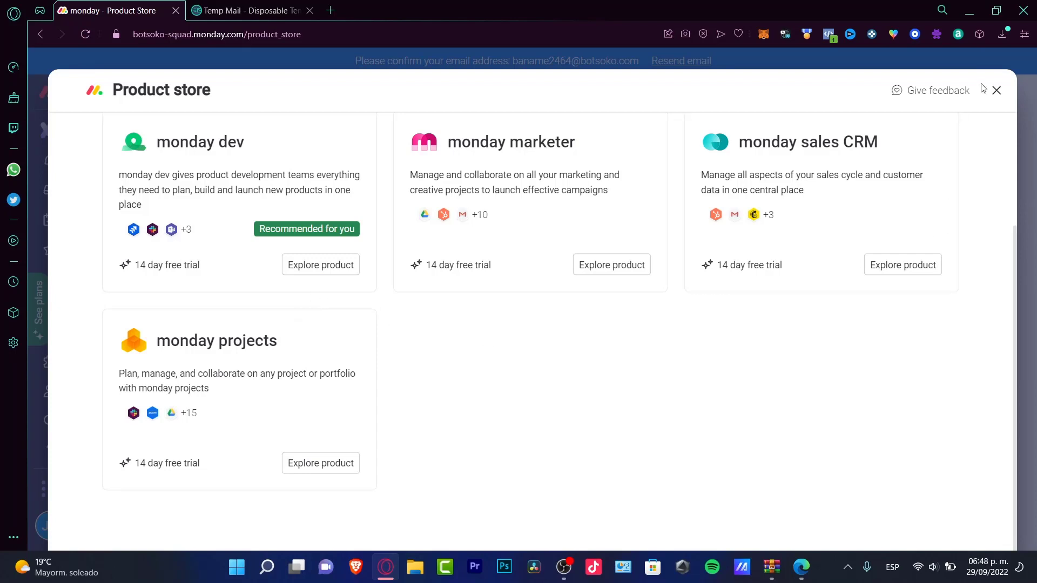
left_click_drag(712, 273, 780, 276)
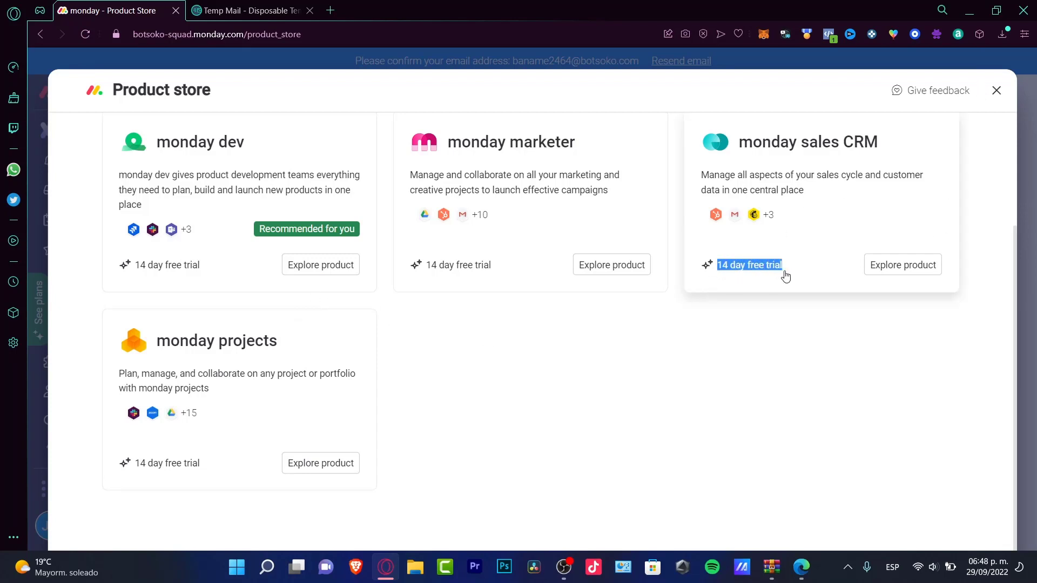
left_click(785, 275)
left_click(995, 91)
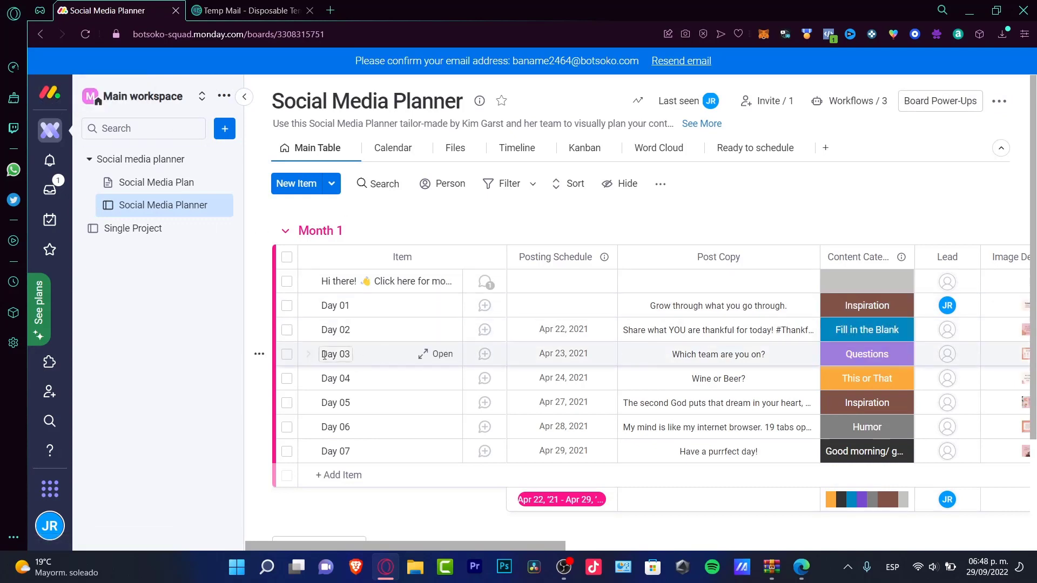
Step: Open the pricing plans from the See plans promotion
left_click(50, 317)
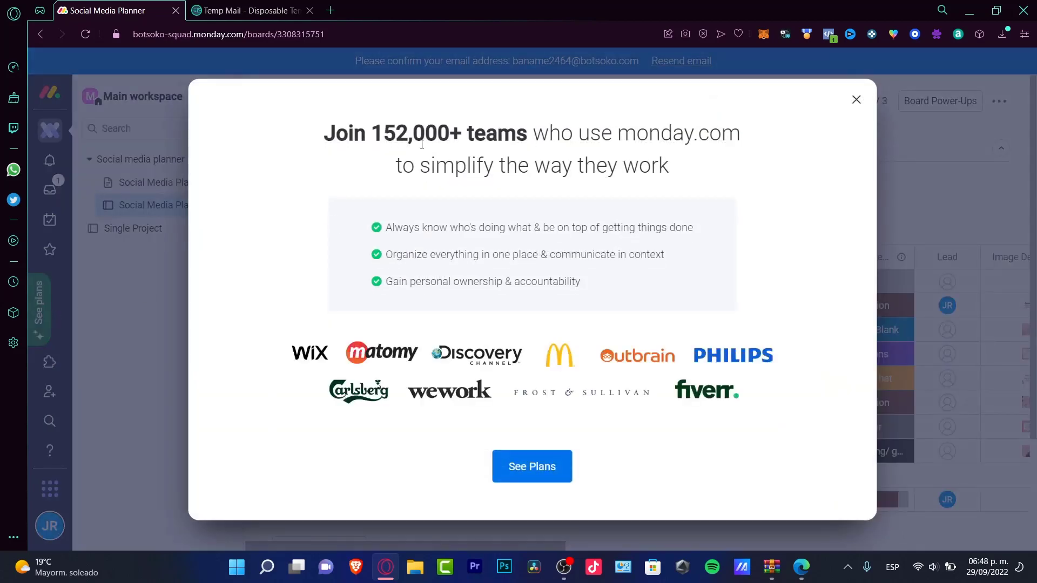
left_click(525, 470)
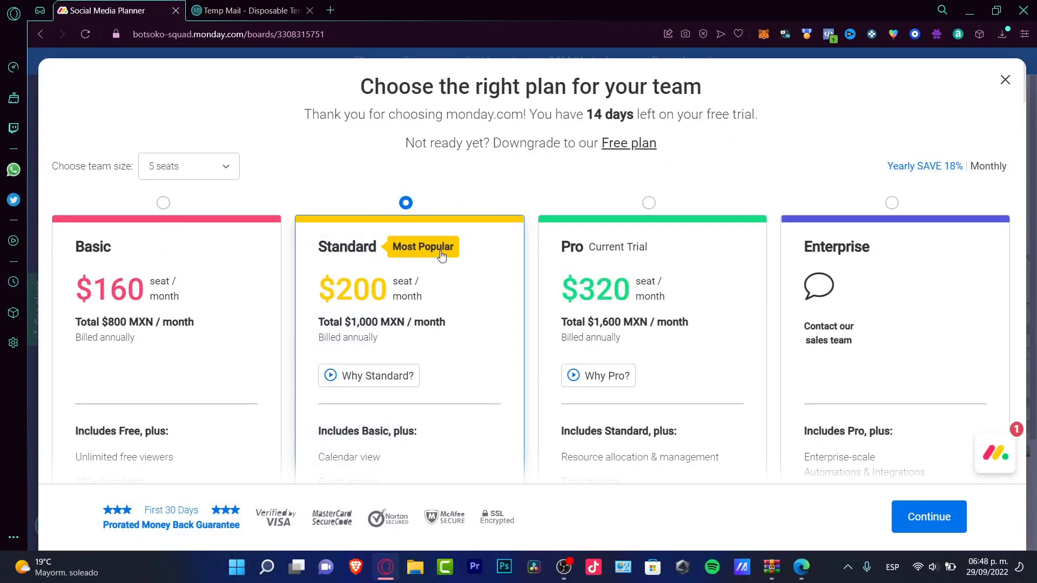
Step: Compare plan prices and settle on the Basic plan at $160 per seat
scroll(772, 200, "down", 20)
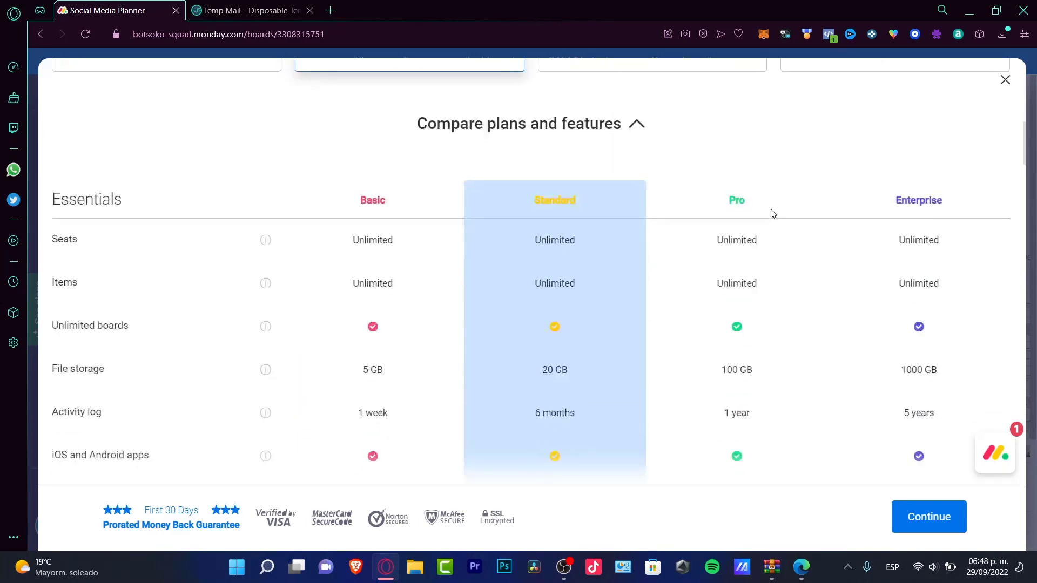
scroll(773, 214, "down", 20)
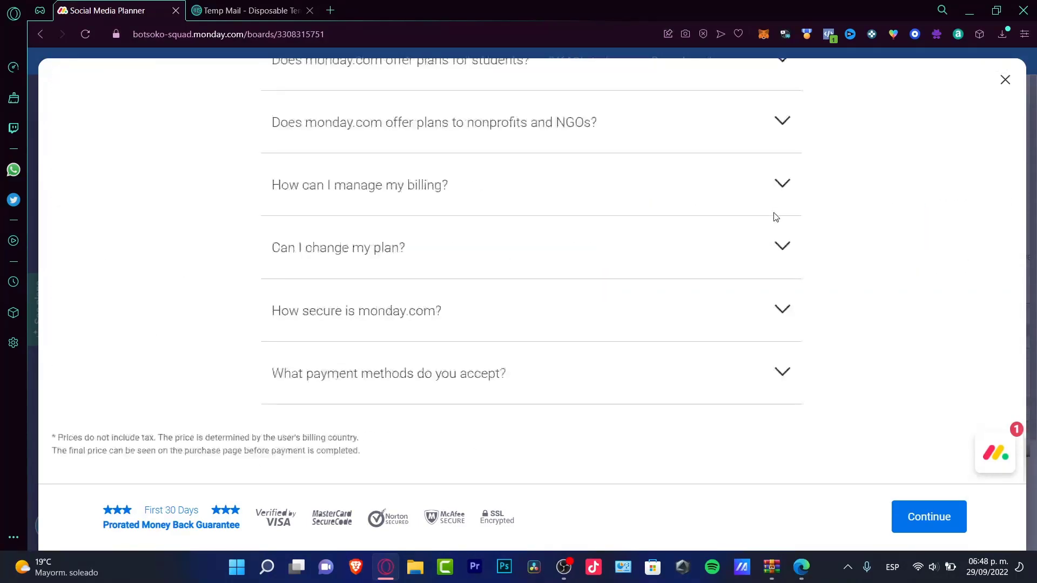
left_click(1005, 80)
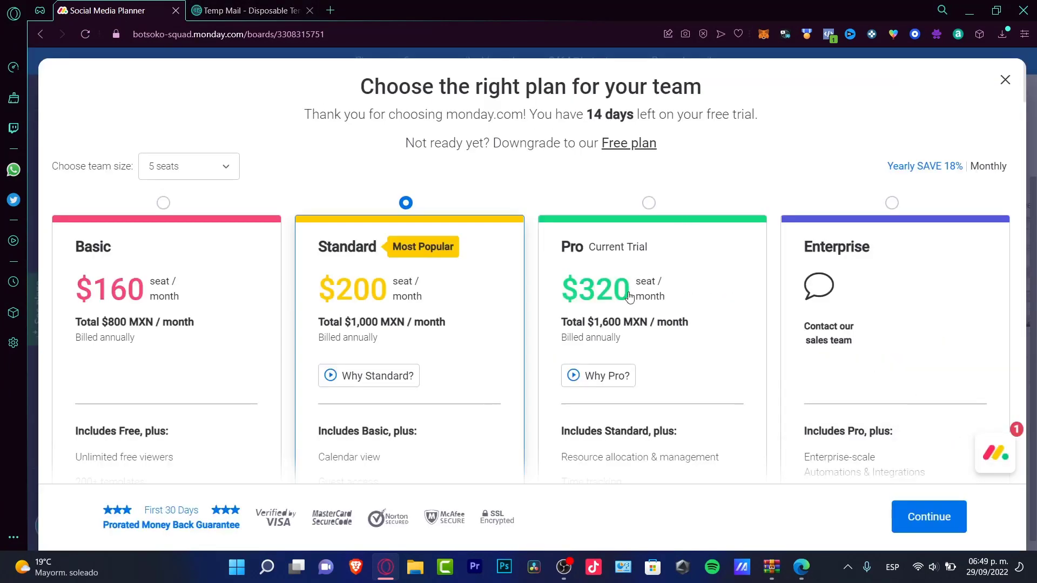
left_click_drag(617, 305, 564, 303)
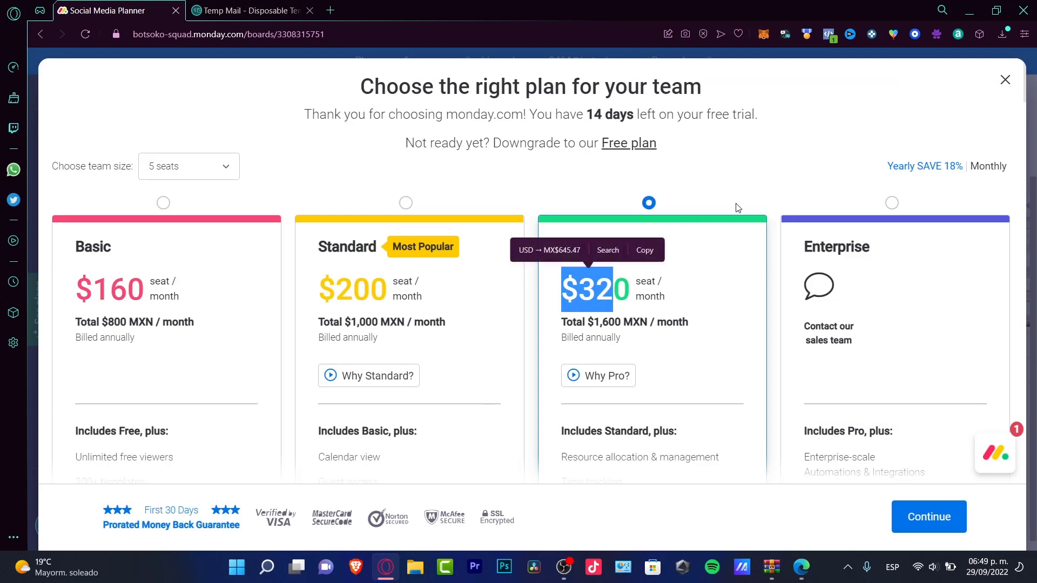
left_click(736, 186)
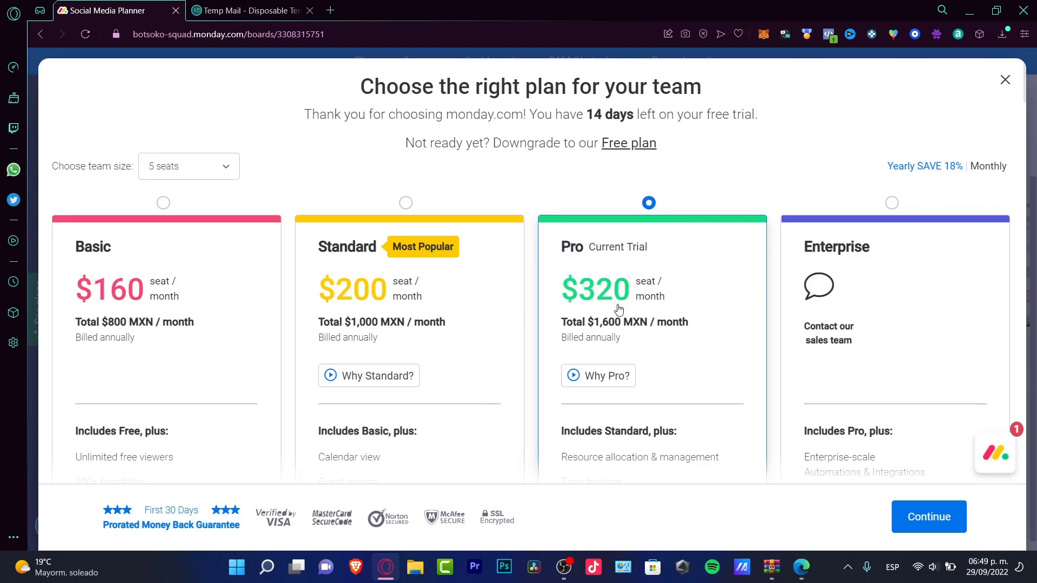
left_click_drag(149, 289, 82, 296)
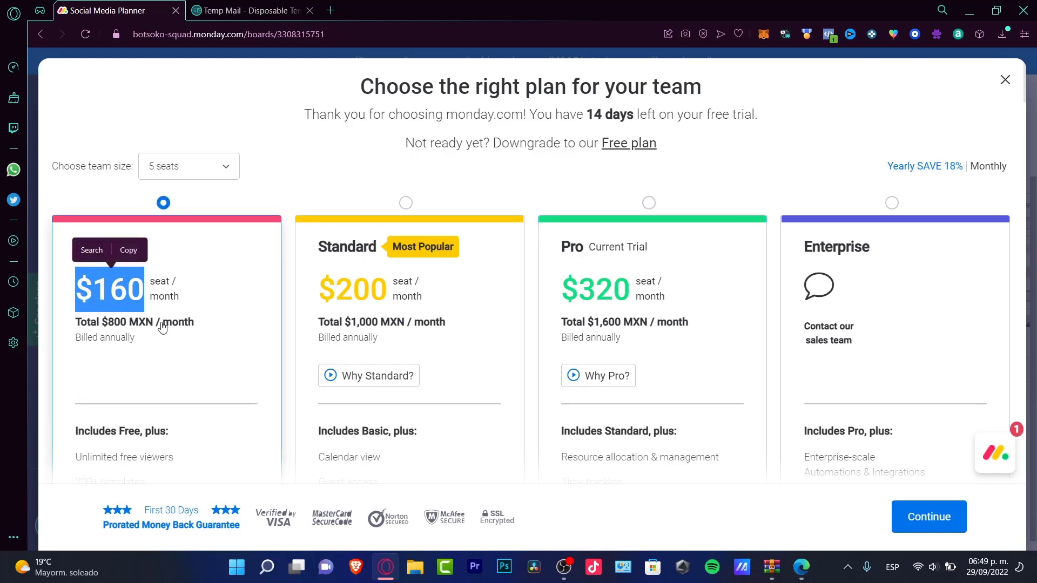
Step: Reselect the Pro plan, the current trial
scroll(210, 280, "down", 3)
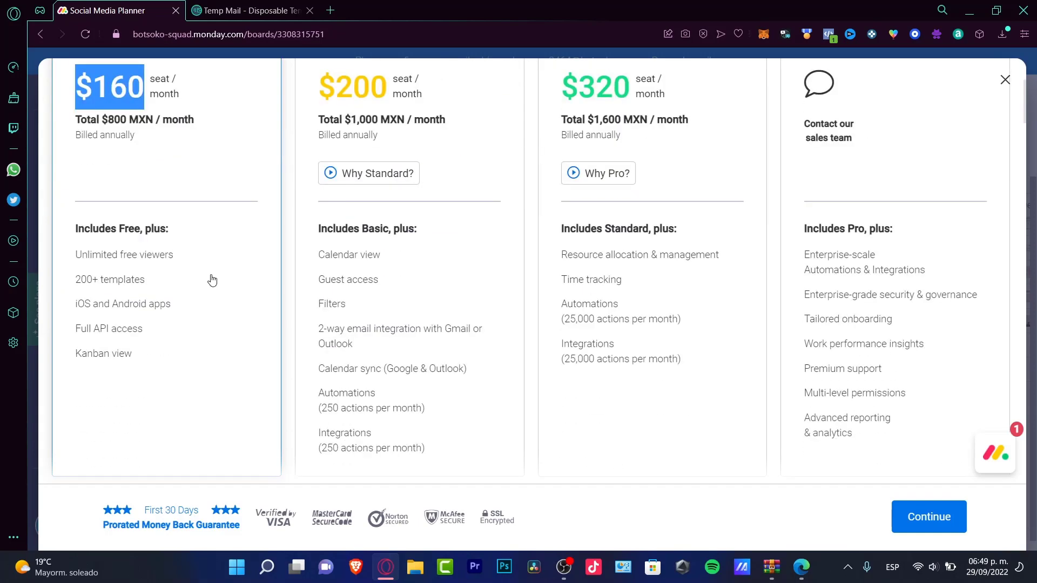
scroll(213, 249, "down", 6)
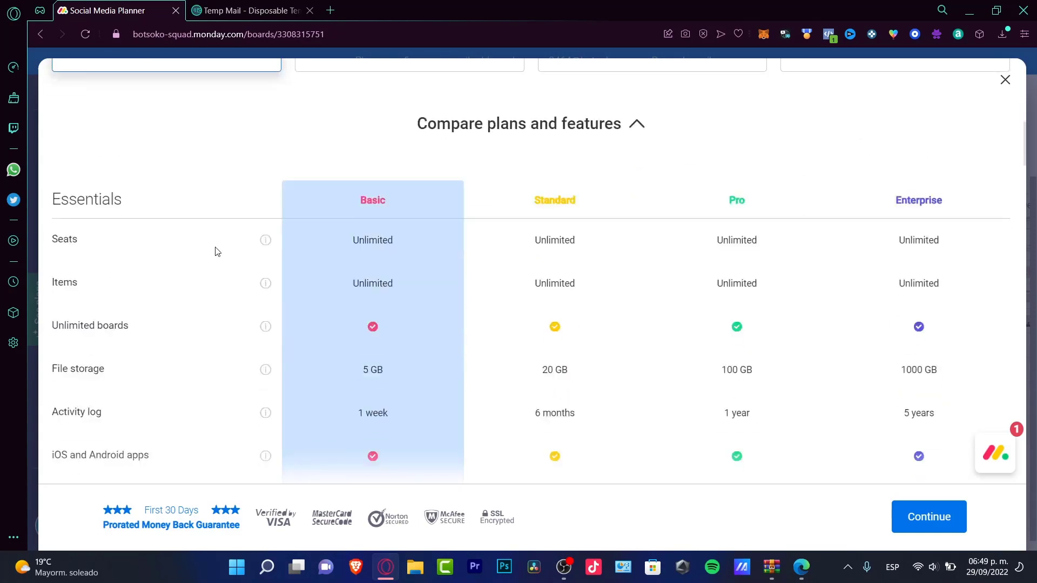
scroll(215, 254, "down", 2)
scroll(215, 255, "up", 11)
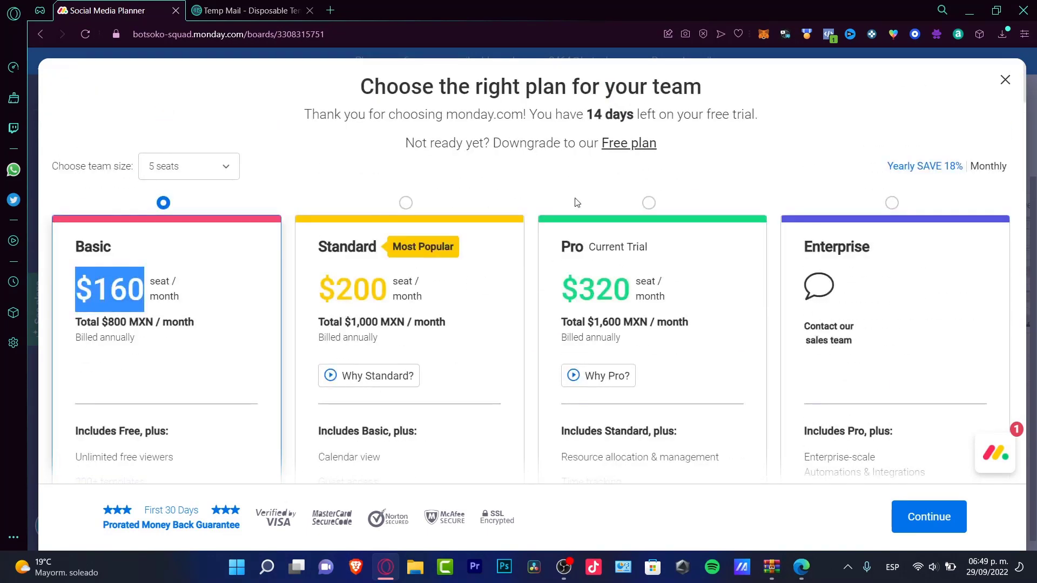
left_click(648, 202)
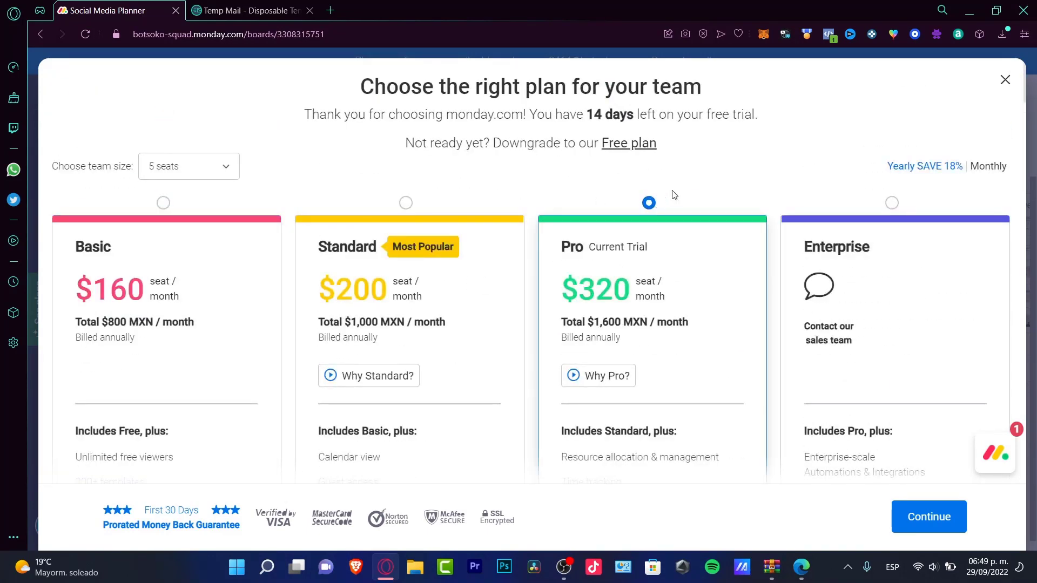
Step: Review Compare plans and features and the FAQ, then return to the top
scroll(855, 317, "down", 6)
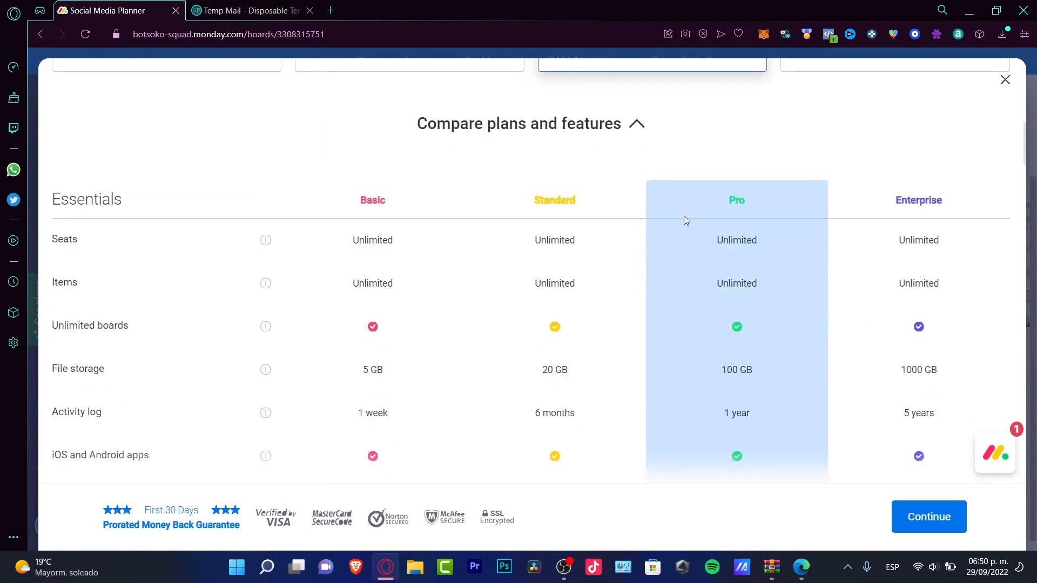
scroll(618, 435, "down", 15)
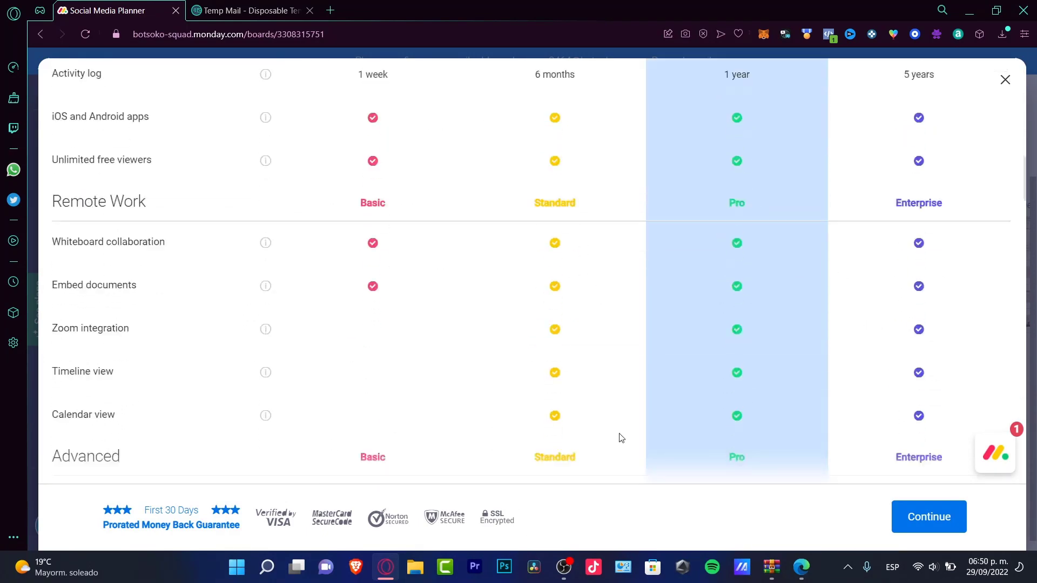
scroll(621, 437, "down", 4)
scroll(621, 437, "down", 20)
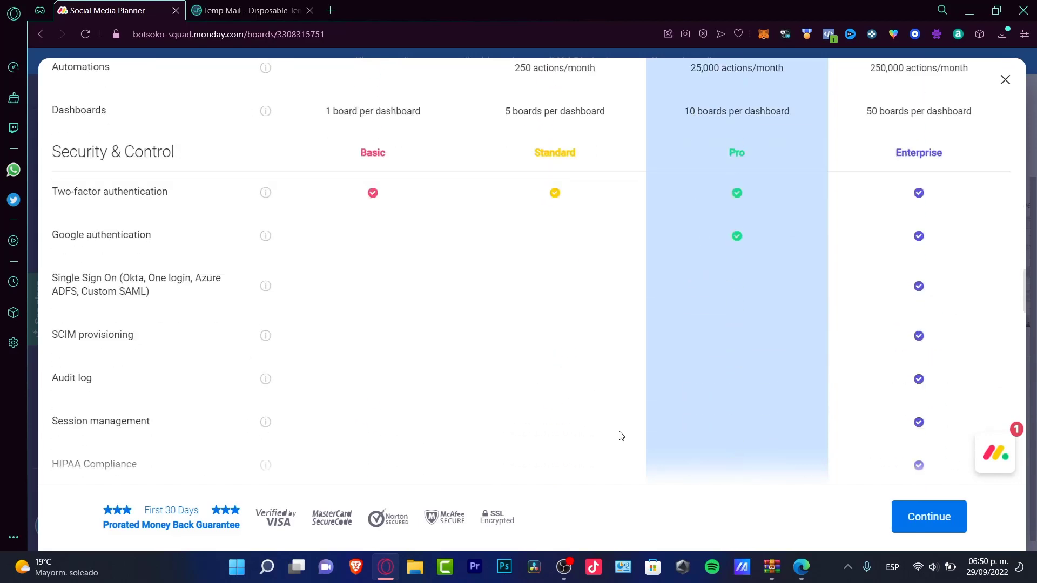
scroll(619, 437, "down", 4)
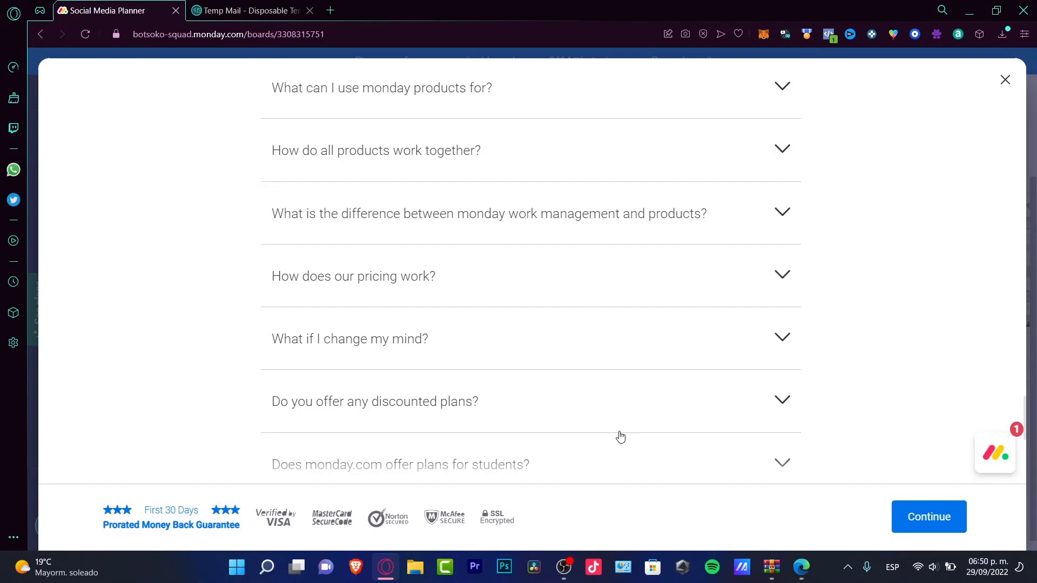
scroll(682, 324, "up", 20)
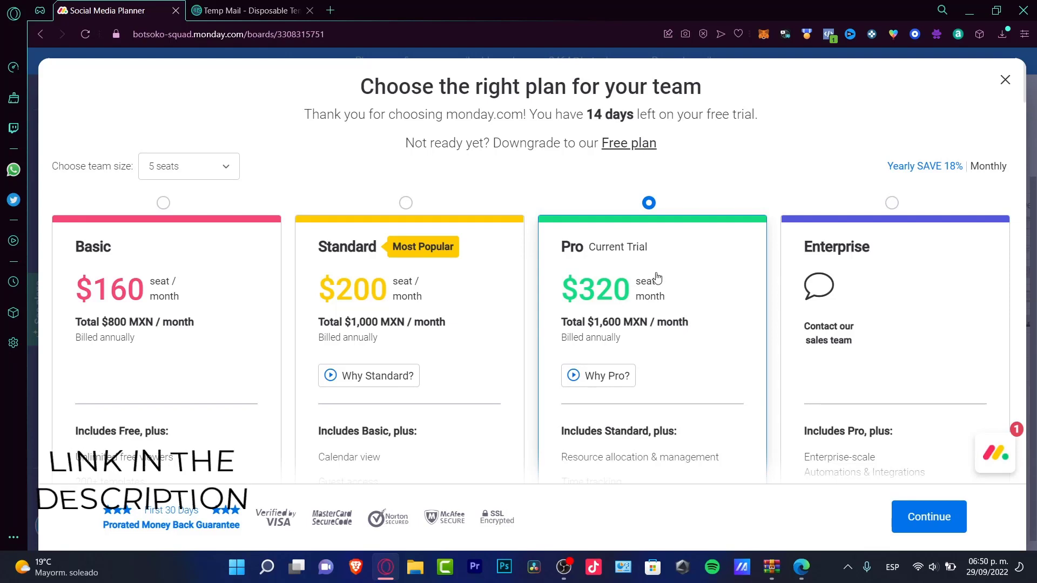
left_click_drag(510, 143, 405, 143)
Step: Review the Free plan option, then dismiss the plans dialog to return to the Social Media Planner board
left_click(629, 143)
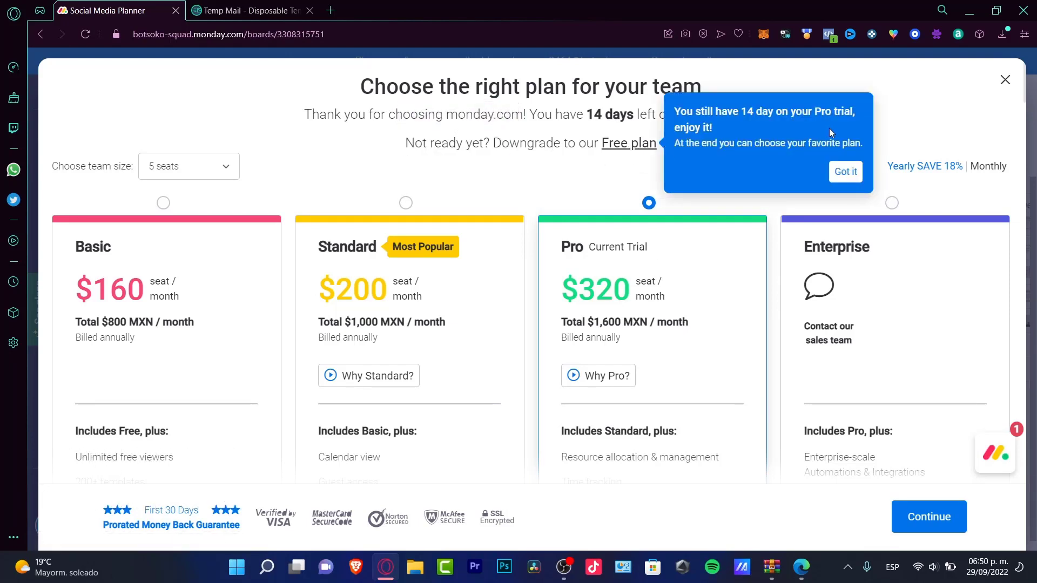
left_click(1005, 80)
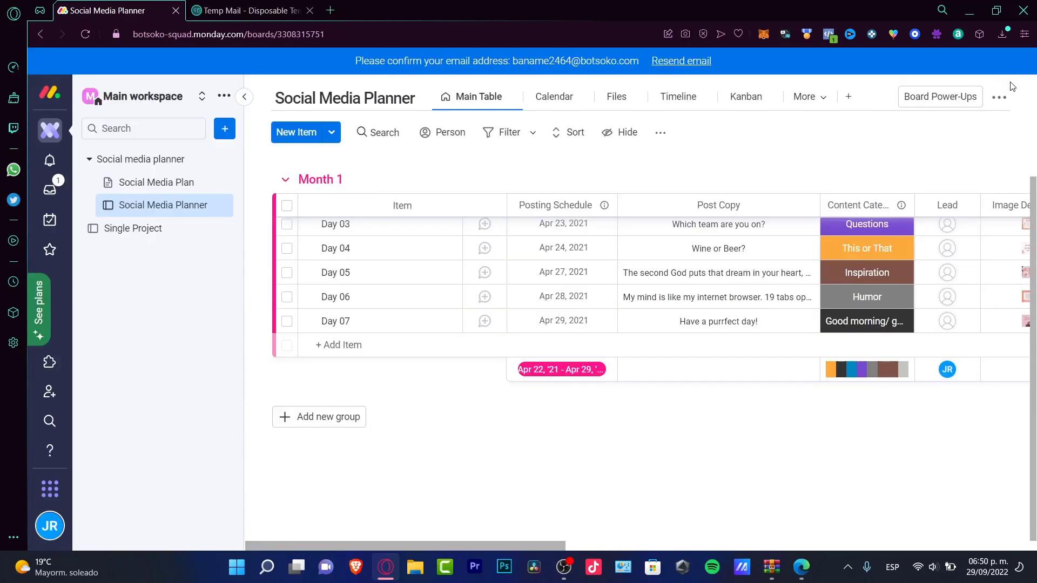